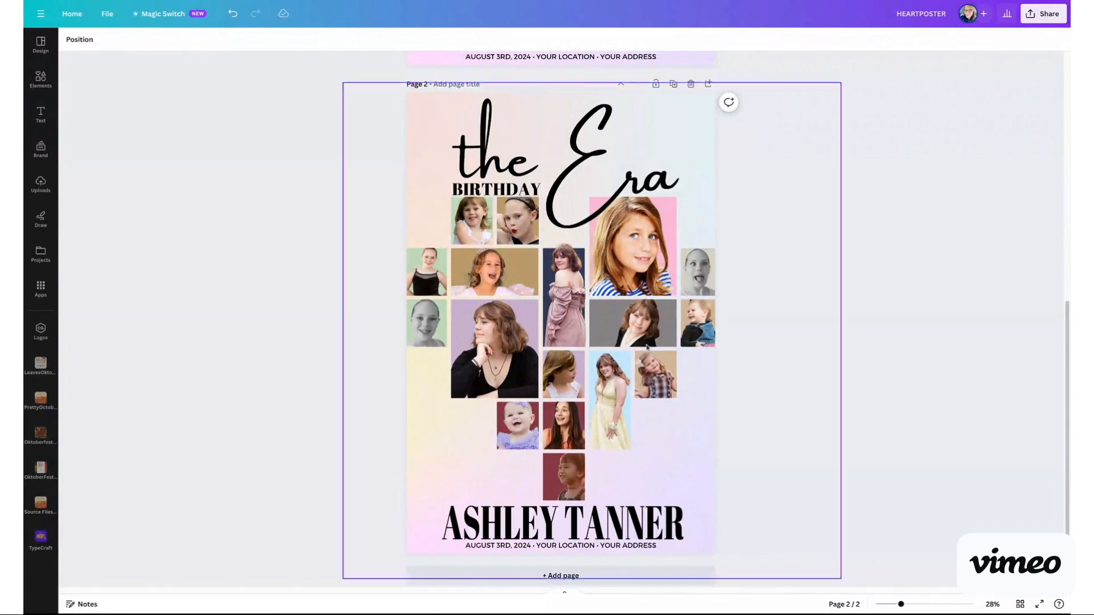
# - Set the first photo under BIRTHDAY to brightness 31, contrast 35, shadows -55 and blacks 27
pyautogui.click(466, 244)
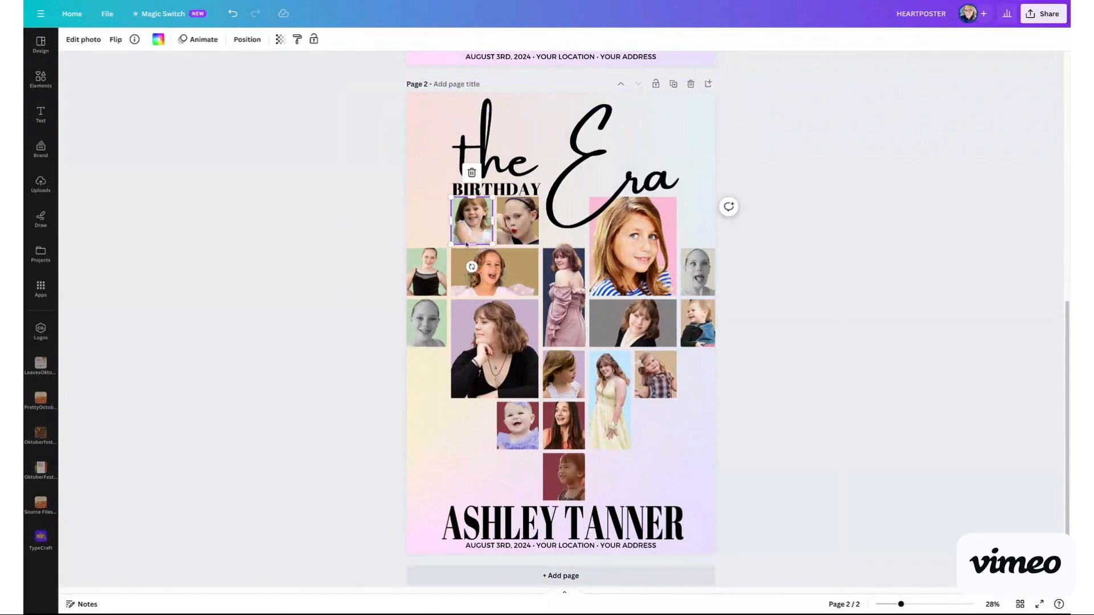
pyautogui.doubleClick(466, 243)
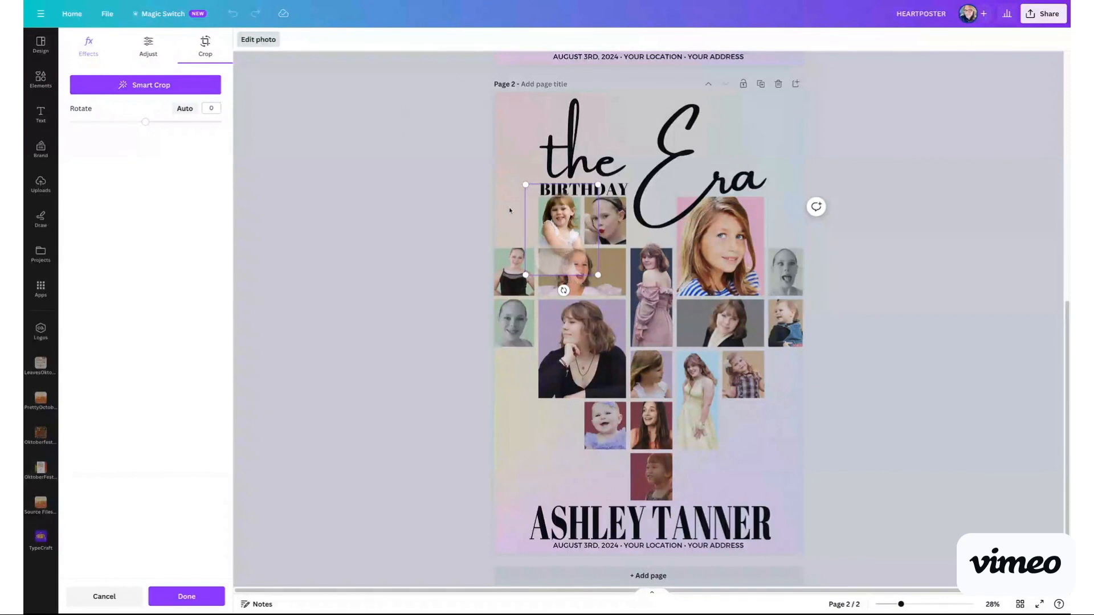
pyautogui.click(148, 44)
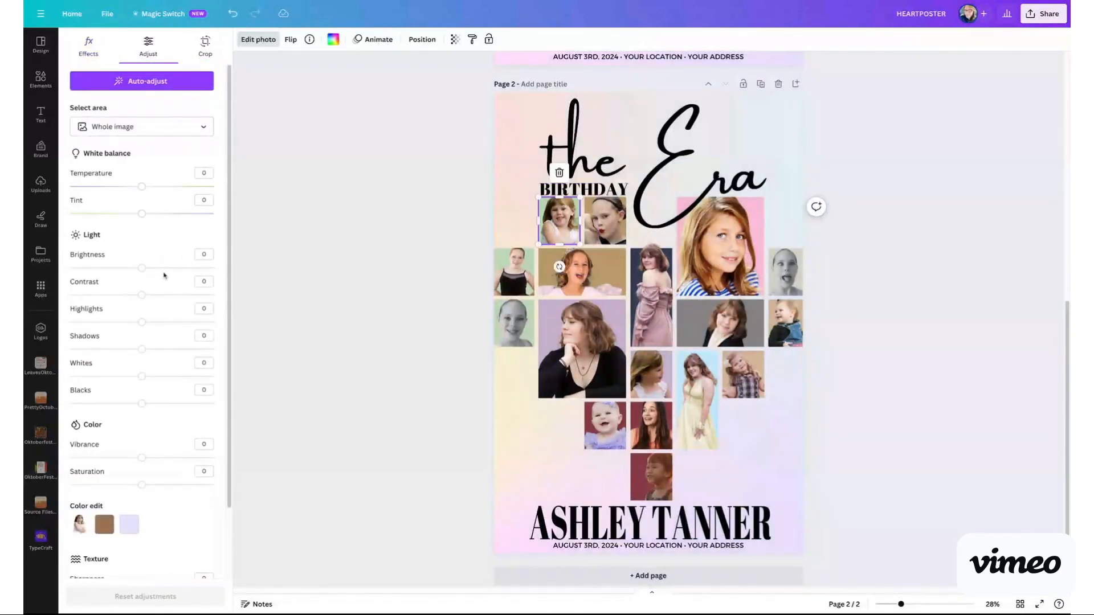
pyautogui.click(164, 268)
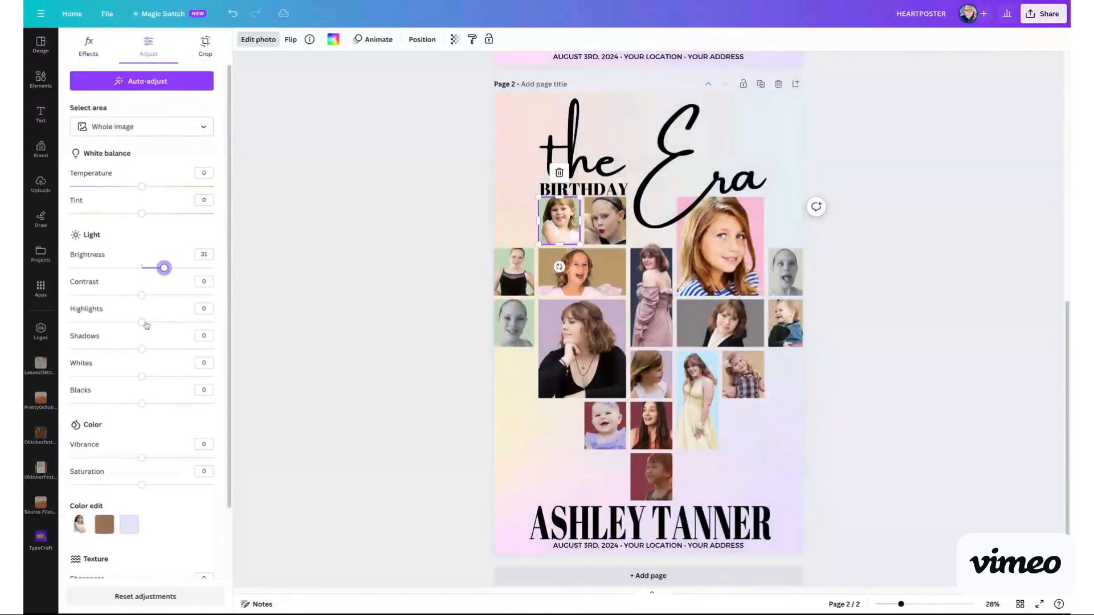
pyautogui.click(166, 295)
pyautogui.click(103, 349)
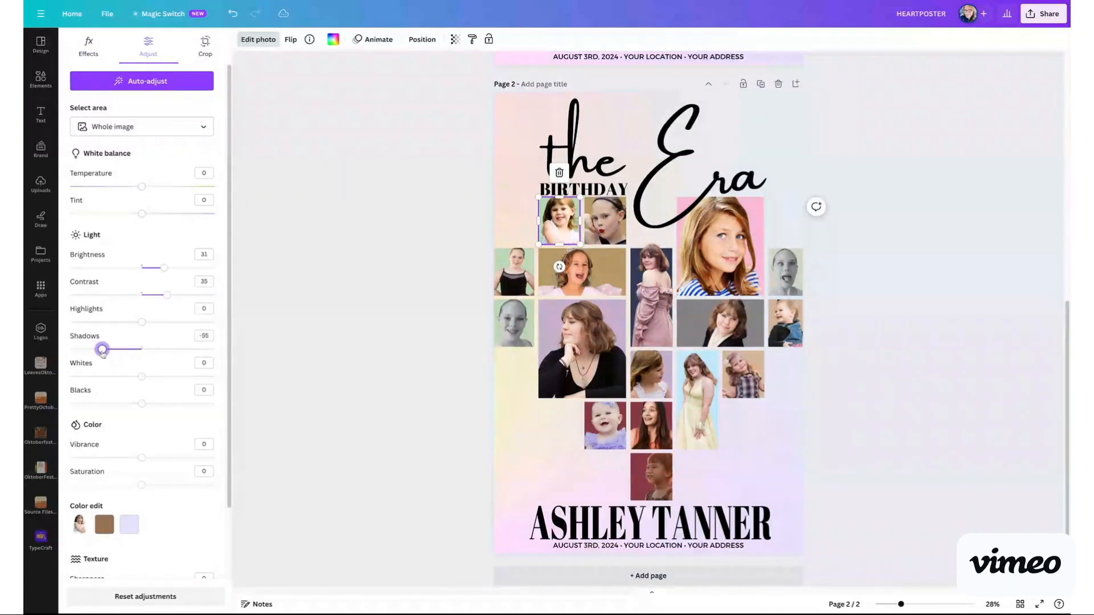
pyautogui.click(162, 403)
# - Raise the clarity of the first photo under BIRTHDAY slightly
pyautogui.scroll(-2, 162, 407)
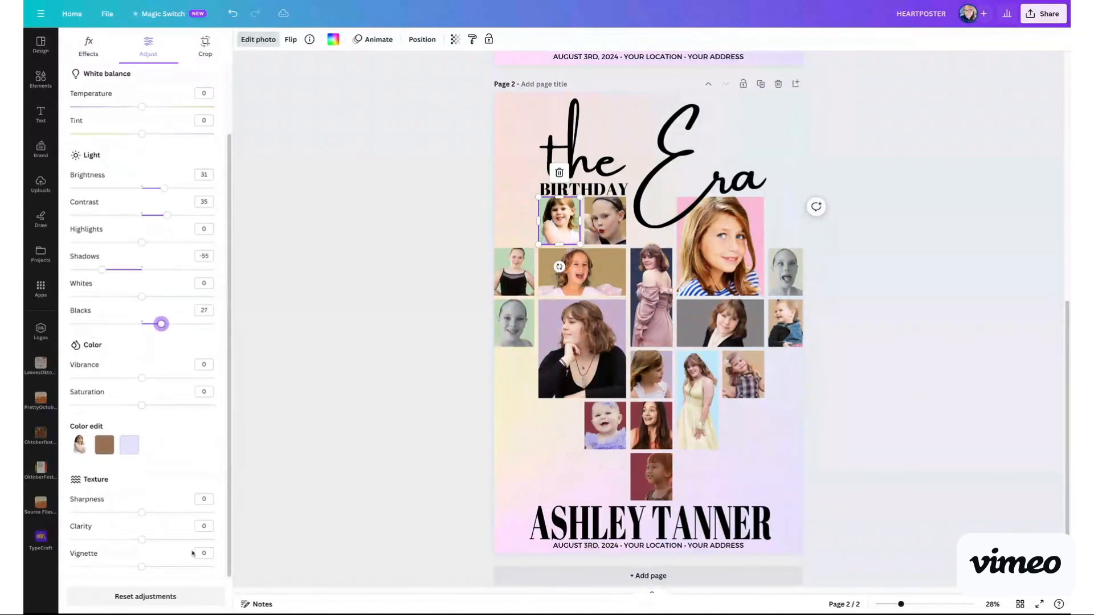
pyautogui.click(153, 540)
pyautogui.moveTo(153, 540); pyautogui.dragTo(150, 539)
# - Select the second photo under BIRTHDAY and fine-tune its image adjustments
pyautogui.click(615, 238)
pyautogui.press('Left')
pyautogui.press('Left')
pyautogui.press('Left')
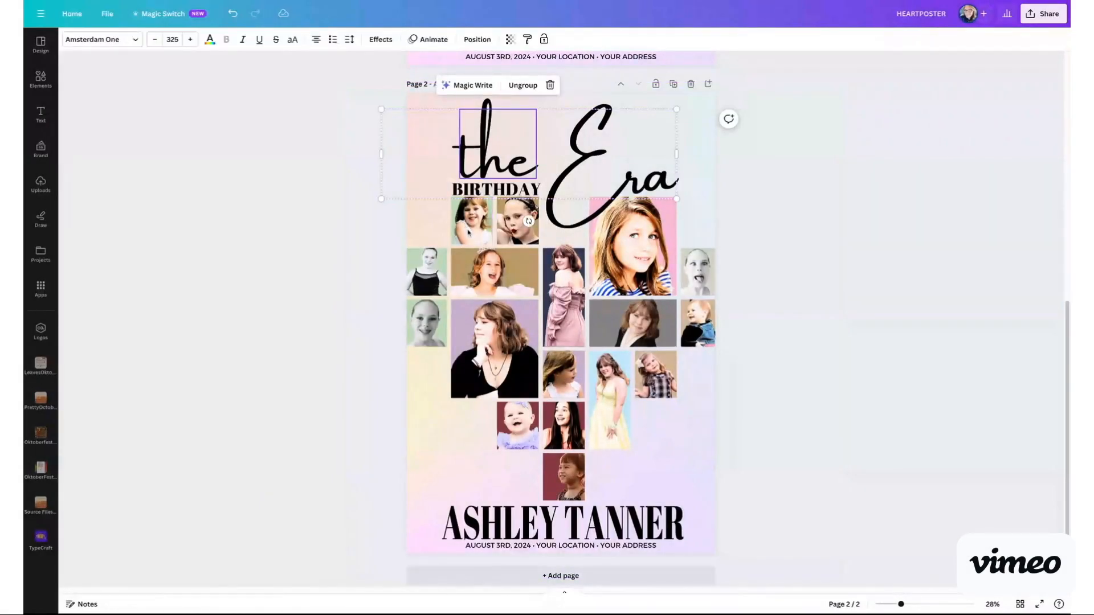
# - Apply a custom Duotone to the wide photo on the tan background, sampling highlights colour #BB9A6A
pyautogui.click(481, 266)
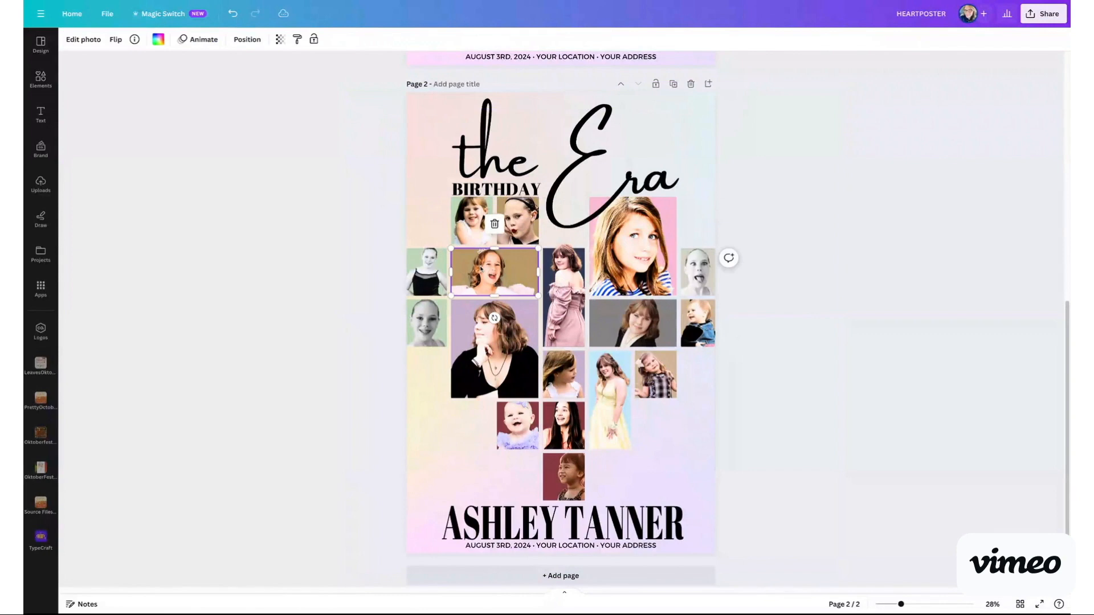
pyautogui.click(83, 39)
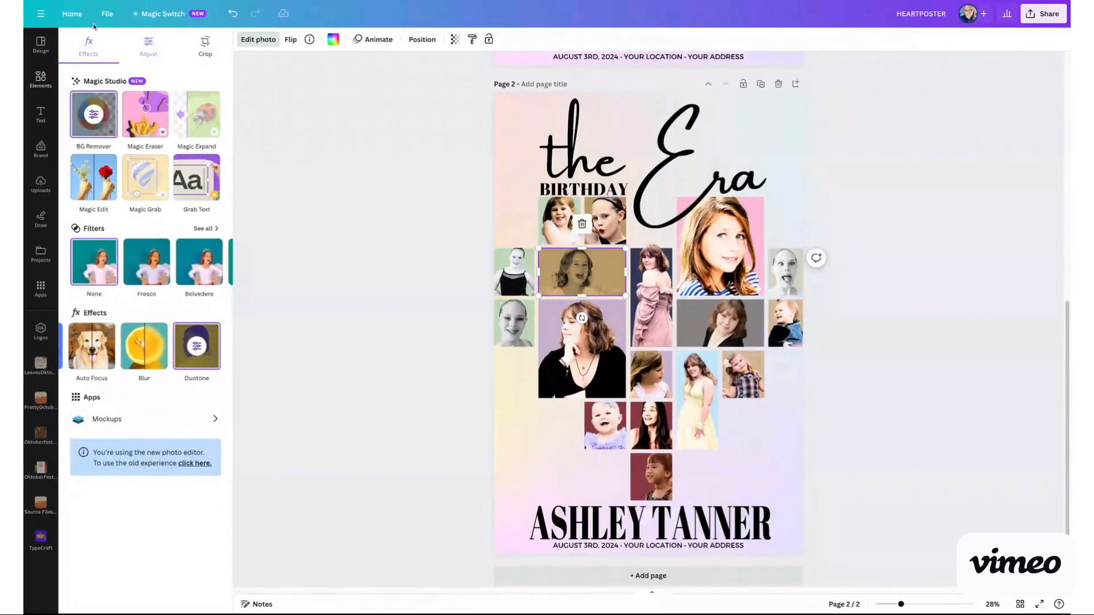
pyautogui.click(198, 353)
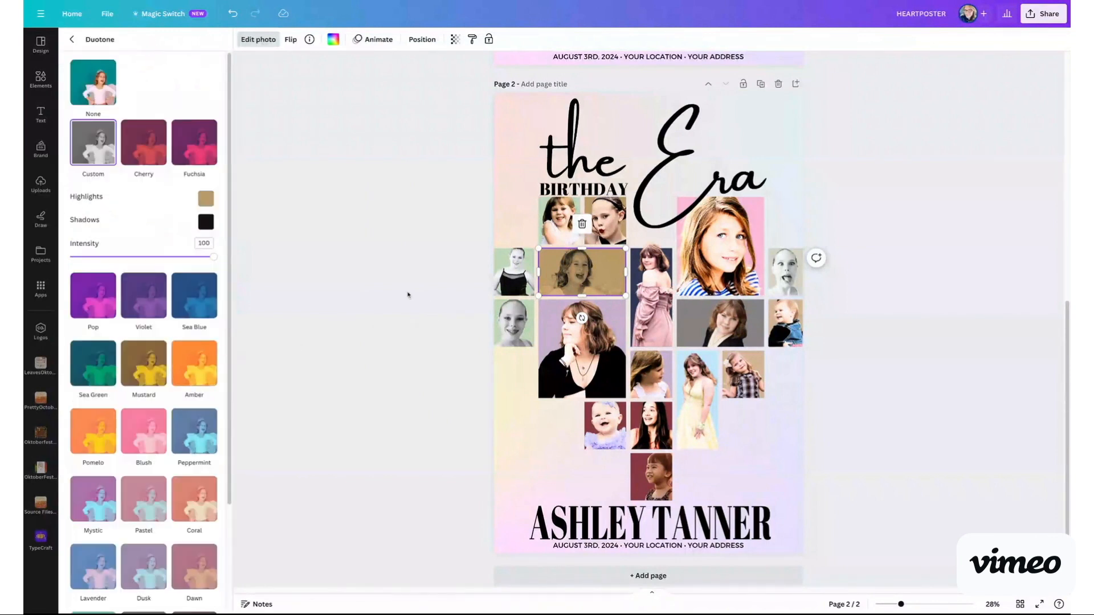
pyautogui.click(205, 201)
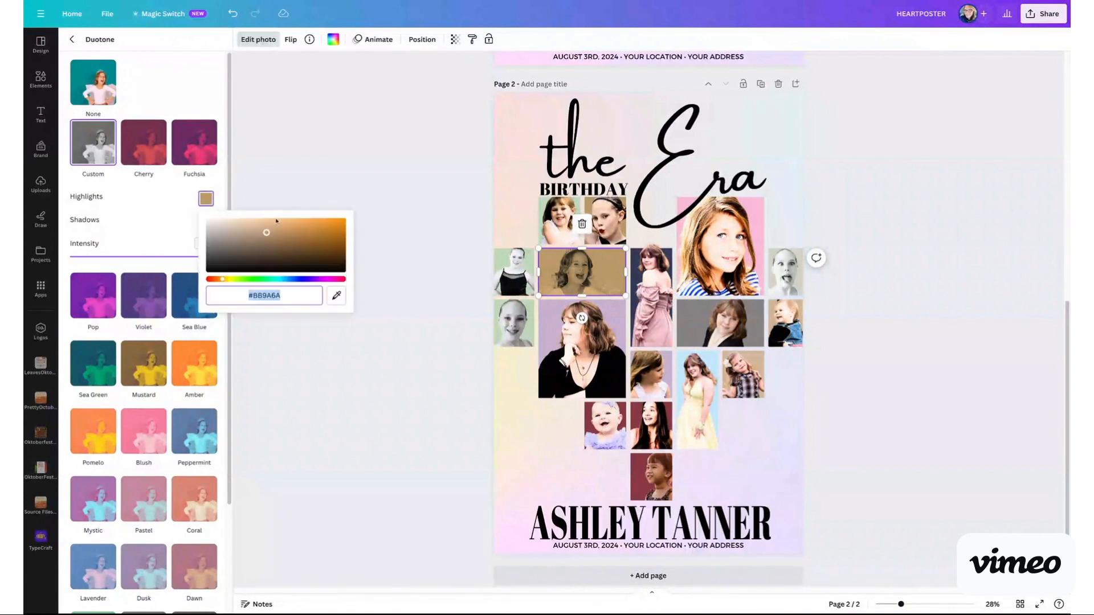
pyautogui.click(337, 298)
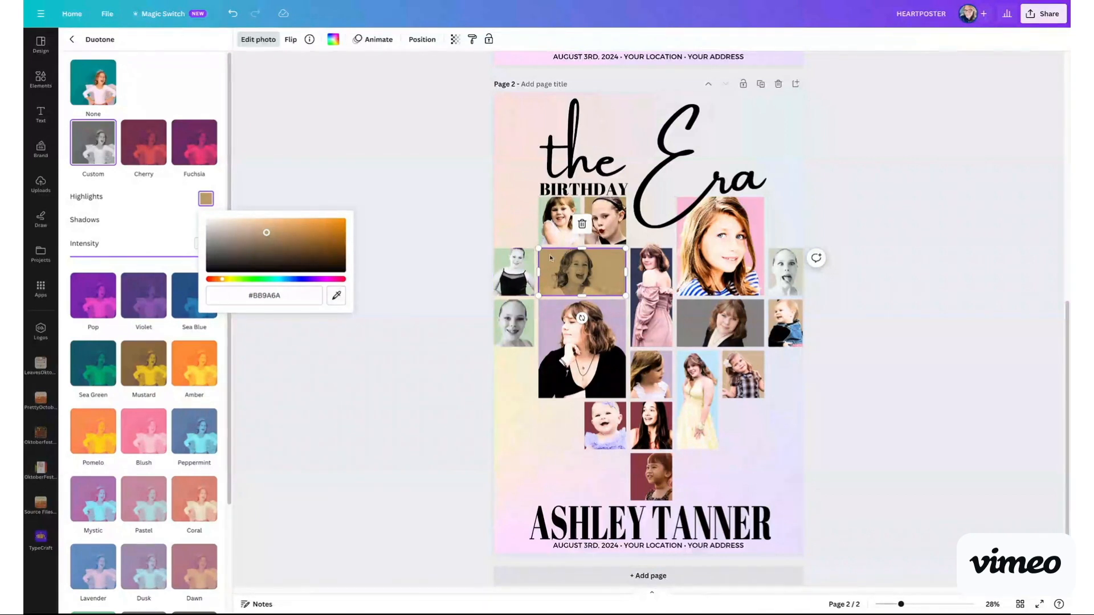
# - Apply a custom Duotone to the two green-background photos at the heart's left edge and match their highlights to the green
pyautogui.click(515, 279)
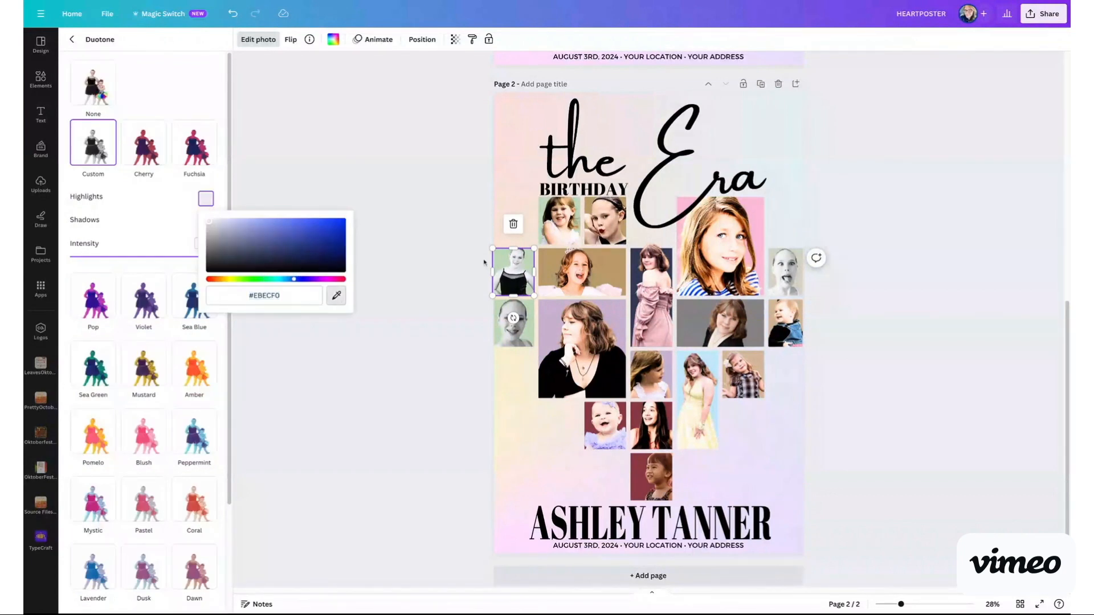
pyautogui.click(513, 323)
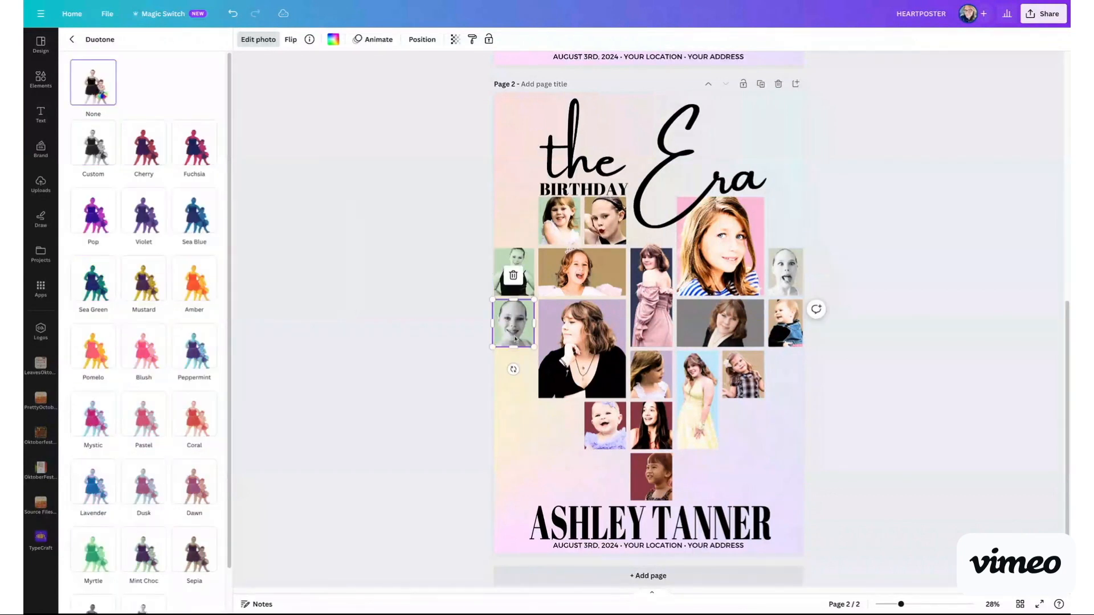
pyautogui.click(98, 153)
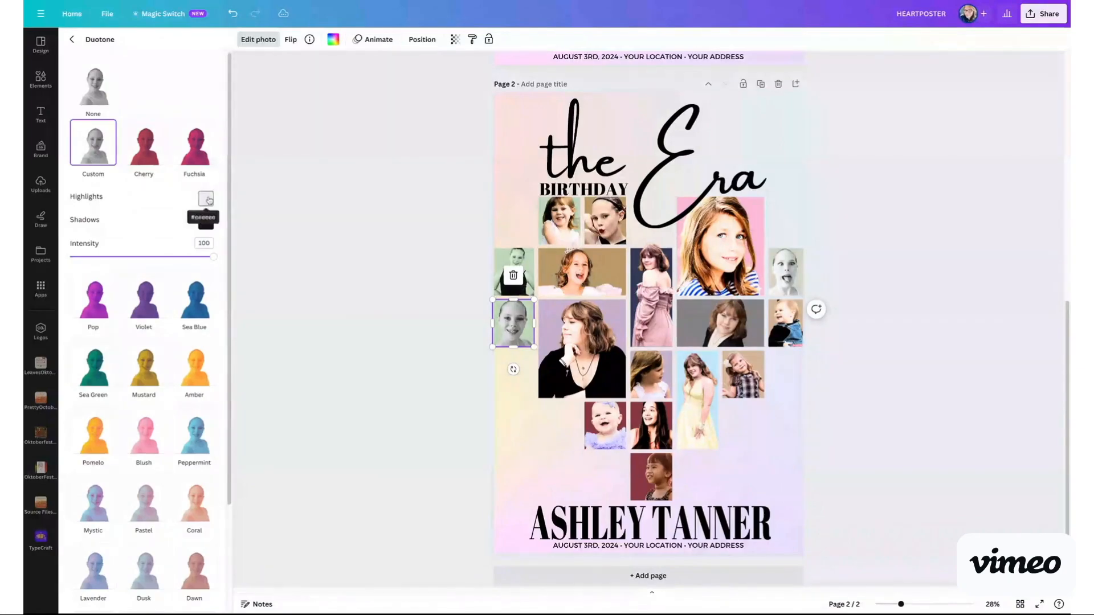
pyautogui.click(206, 198)
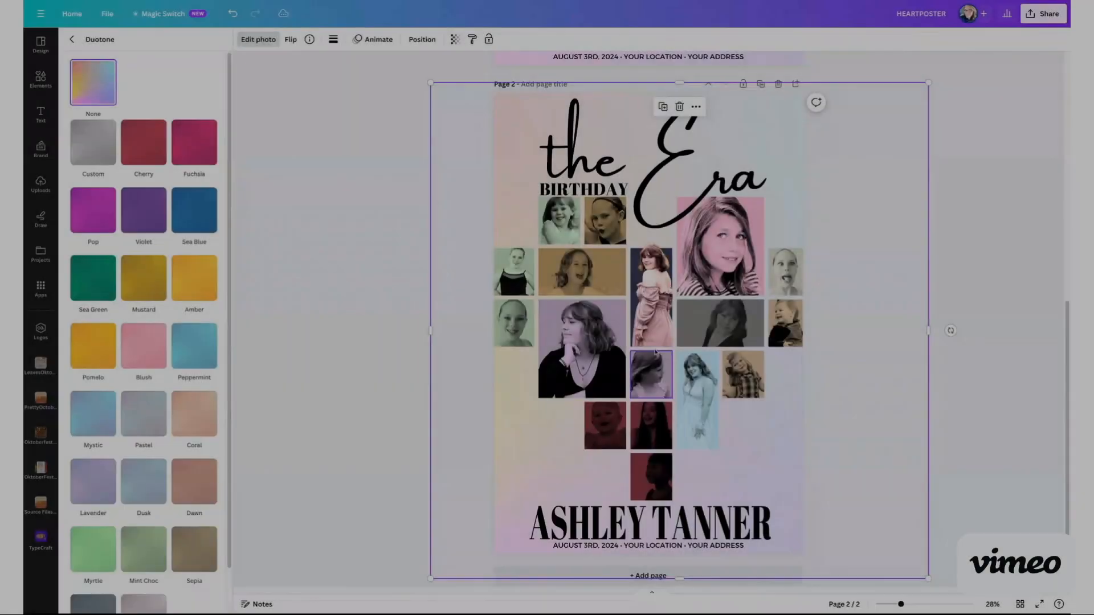
# - Apply a custom Duotone to the tall photo on navy, with white #FFFFFF highlights and shadows sampled from the background as #323954
pyautogui.click(657, 330)
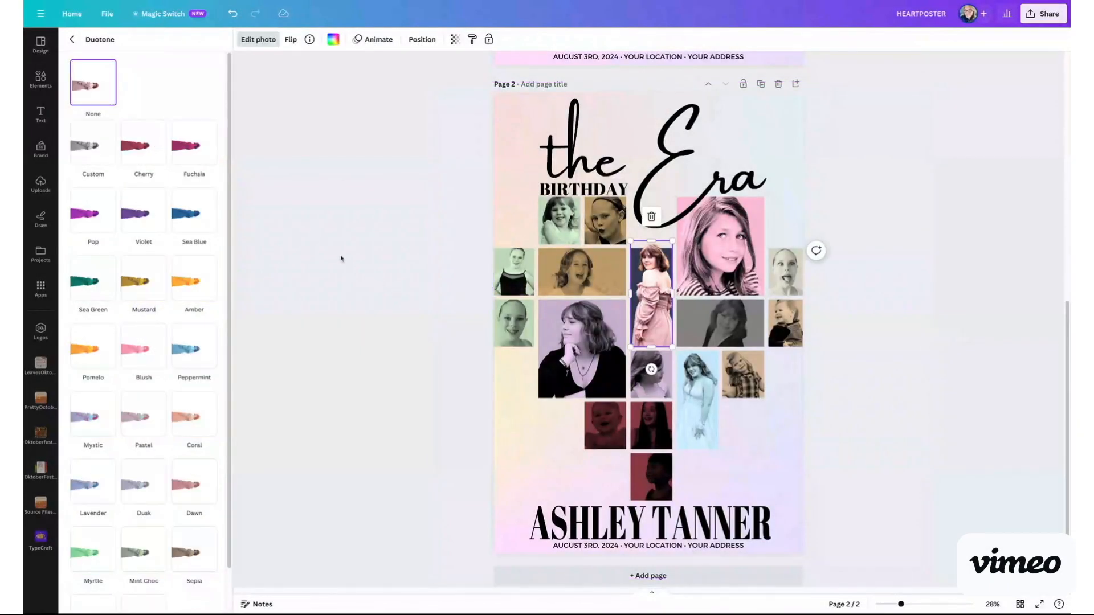
pyautogui.click(92, 149)
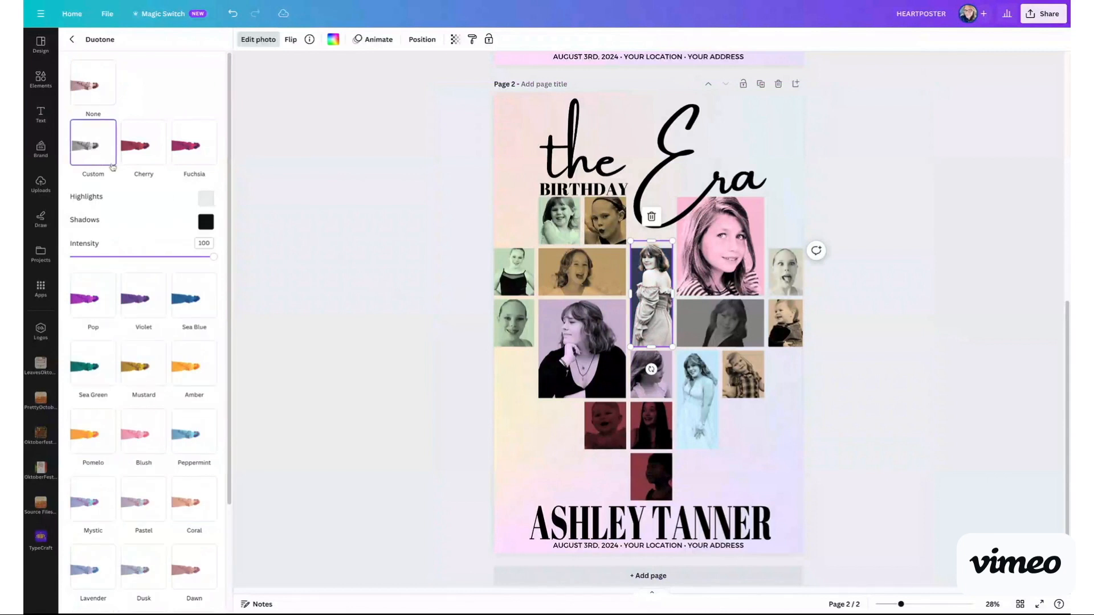
pyautogui.click(206, 201)
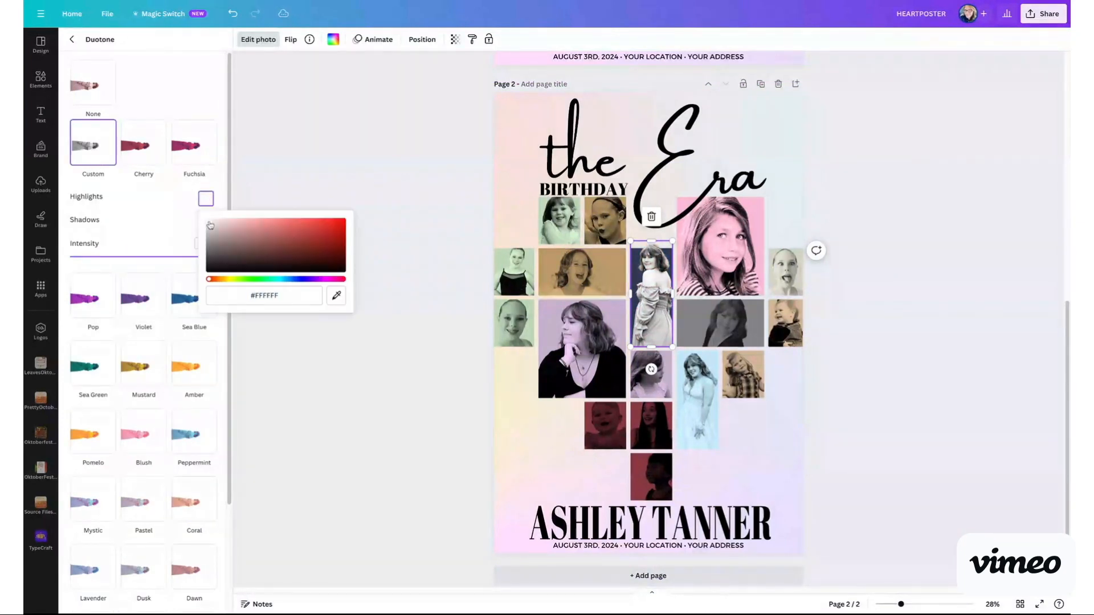
pyautogui.click(163, 210)
pyautogui.click(206, 222)
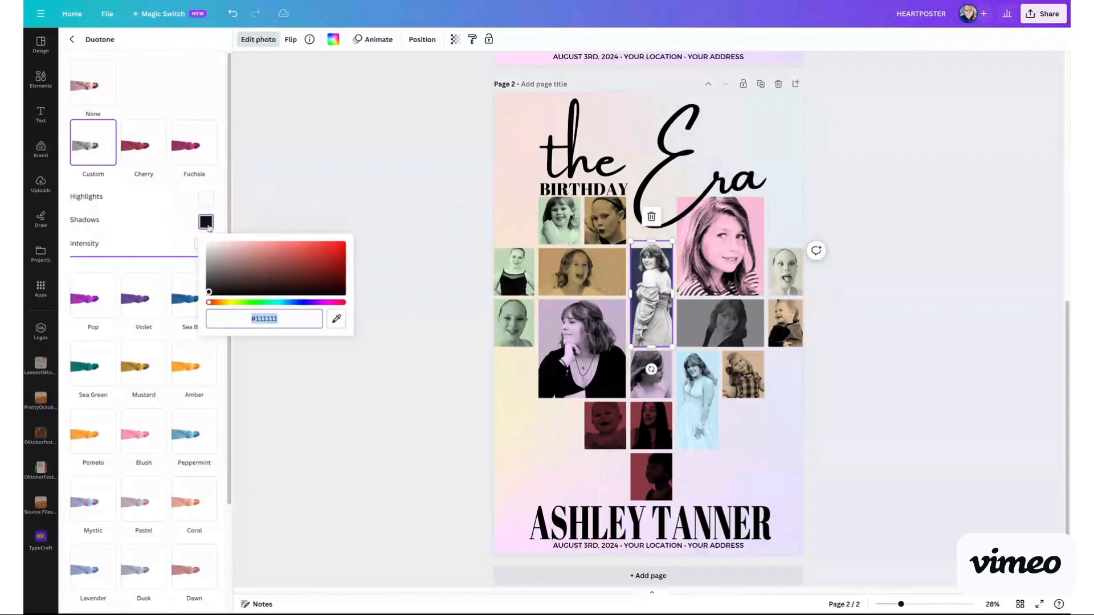
pyautogui.click(337, 319)
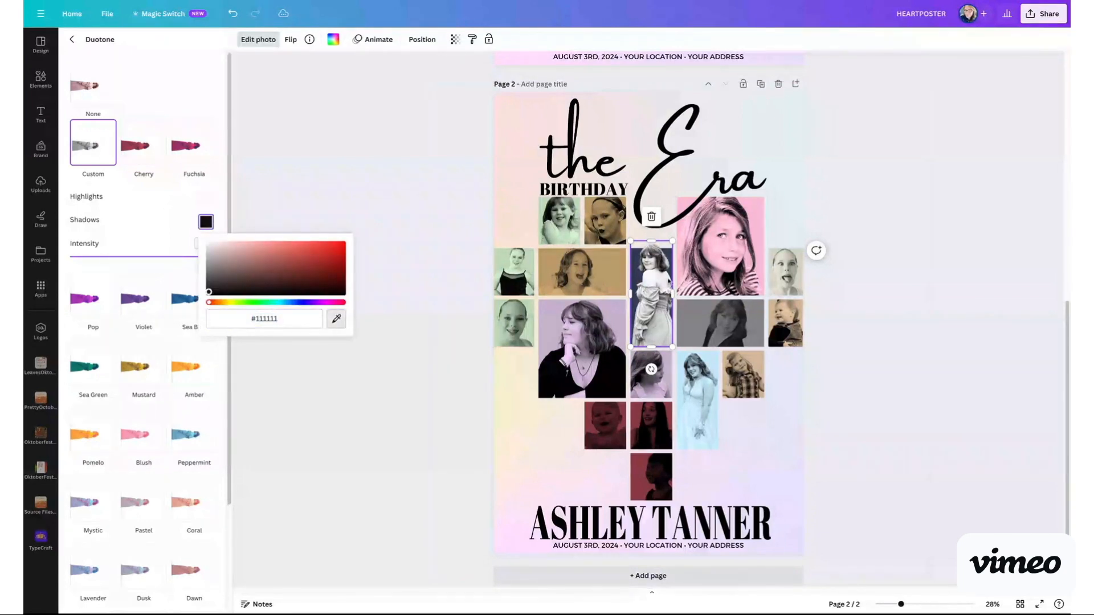
pyautogui.click(669, 281)
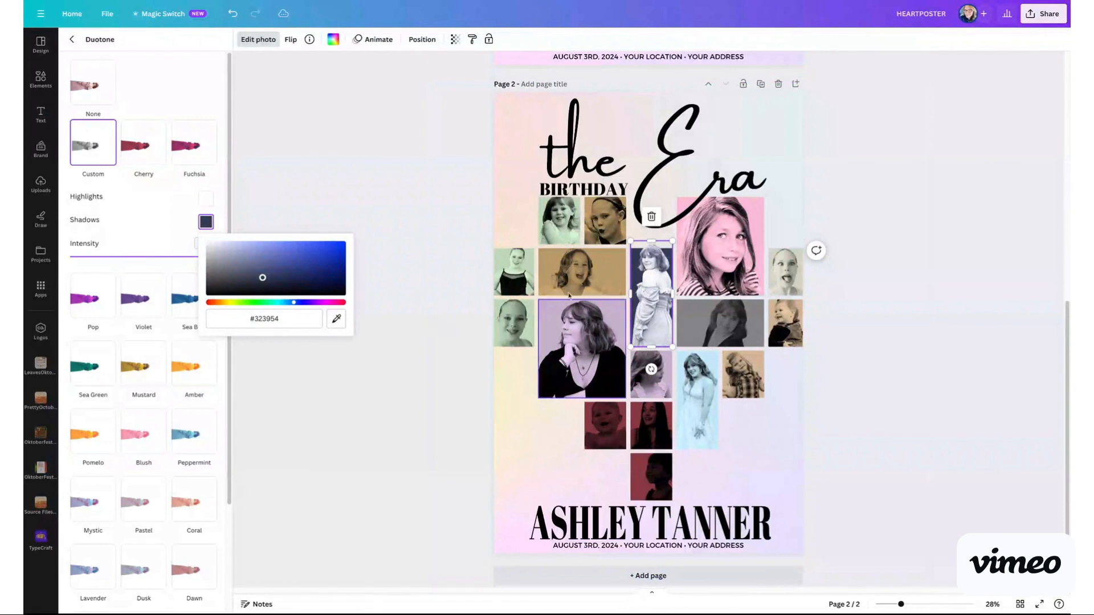
# - Set the tall navy-background photo to contrast 46, shadows -67, blacks 68 and clarity 11
pyautogui.click(72, 39)
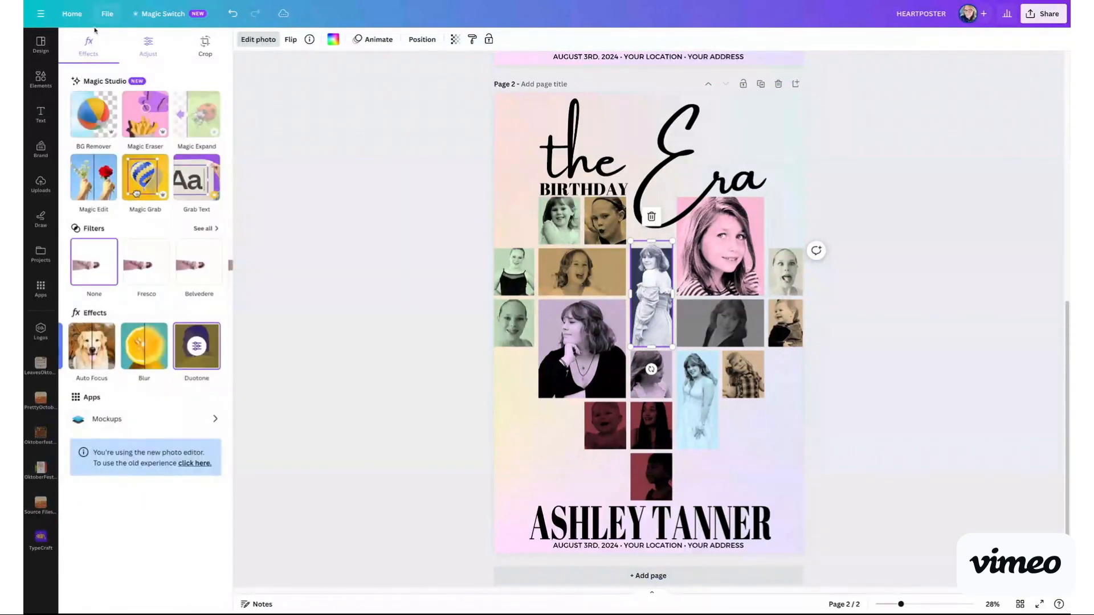
pyautogui.click(149, 46)
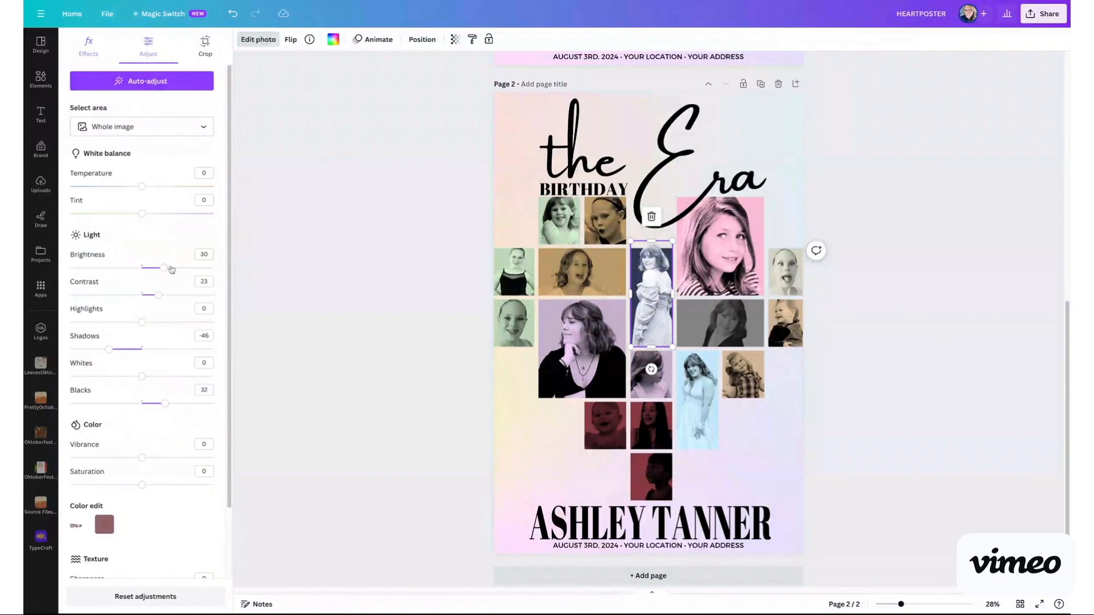
pyautogui.click(176, 295)
pyautogui.moveTo(105, 354); pyautogui.dragTo(92, 349)
pyautogui.click(187, 404)
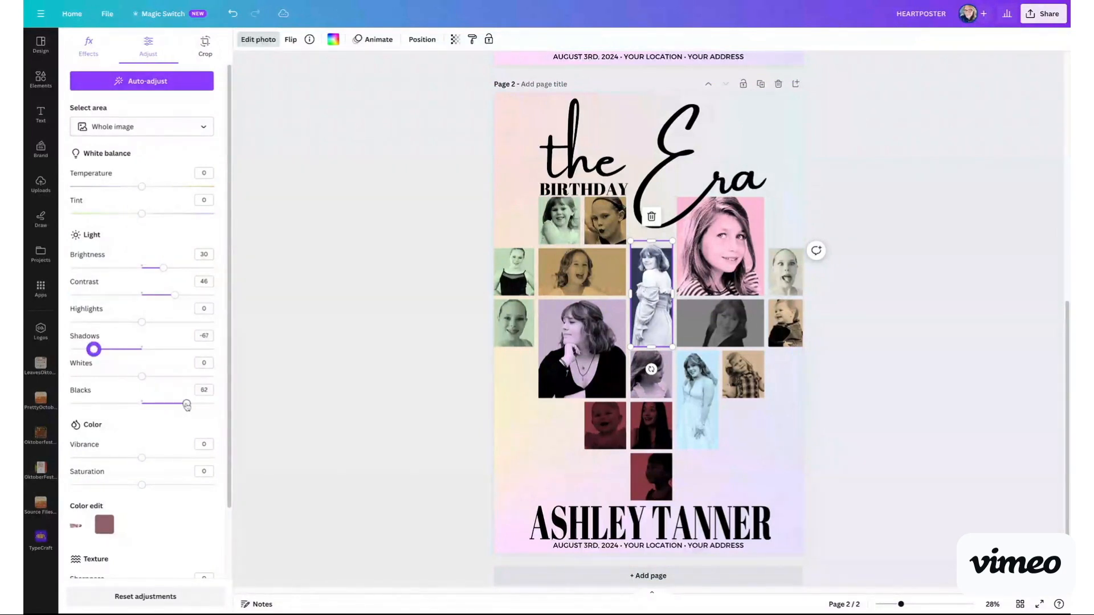
pyautogui.scroll(-2, 197, 452)
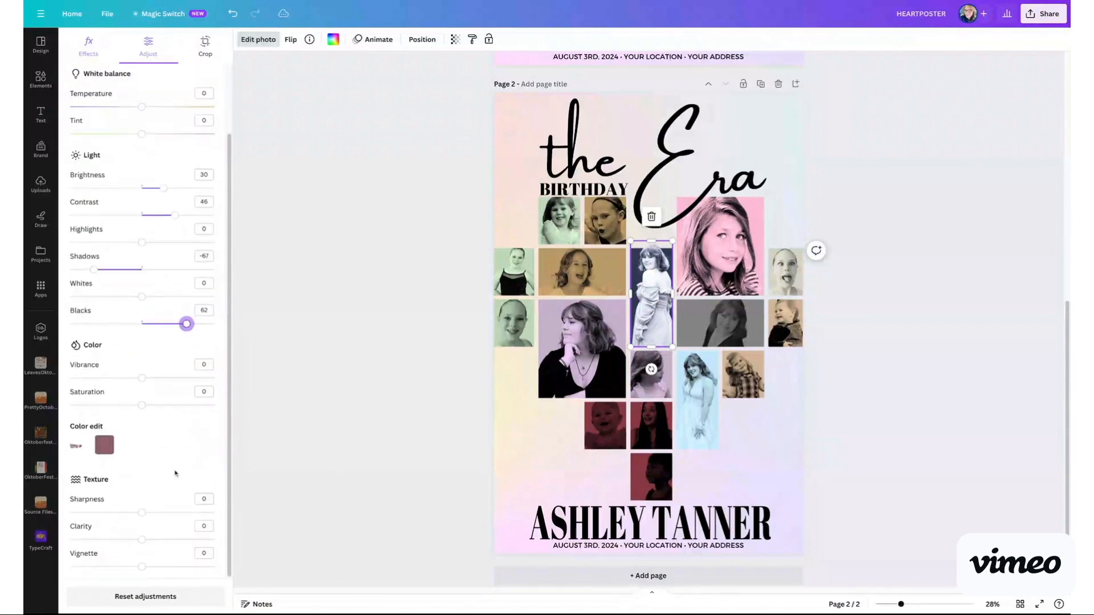
pyautogui.click(150, 540)
pyautogui.click(191, 323)
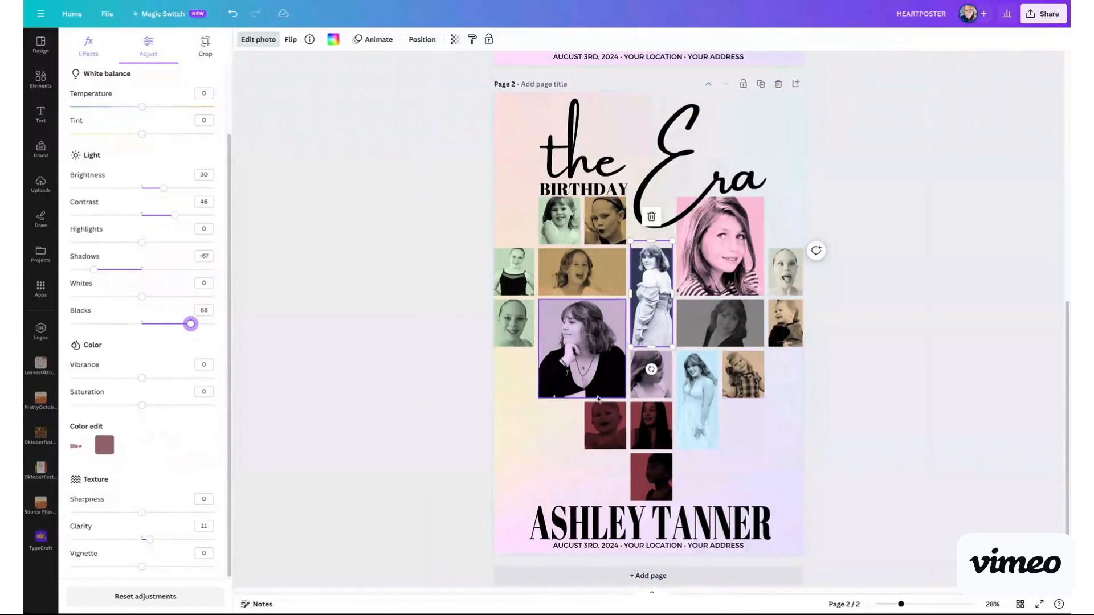
# - Raise the baby photo's brightness to 73 and fine-tune its contrast, shadows and blacks
pyautogui.click(605, 426)
pyautogui.click(189, 188)
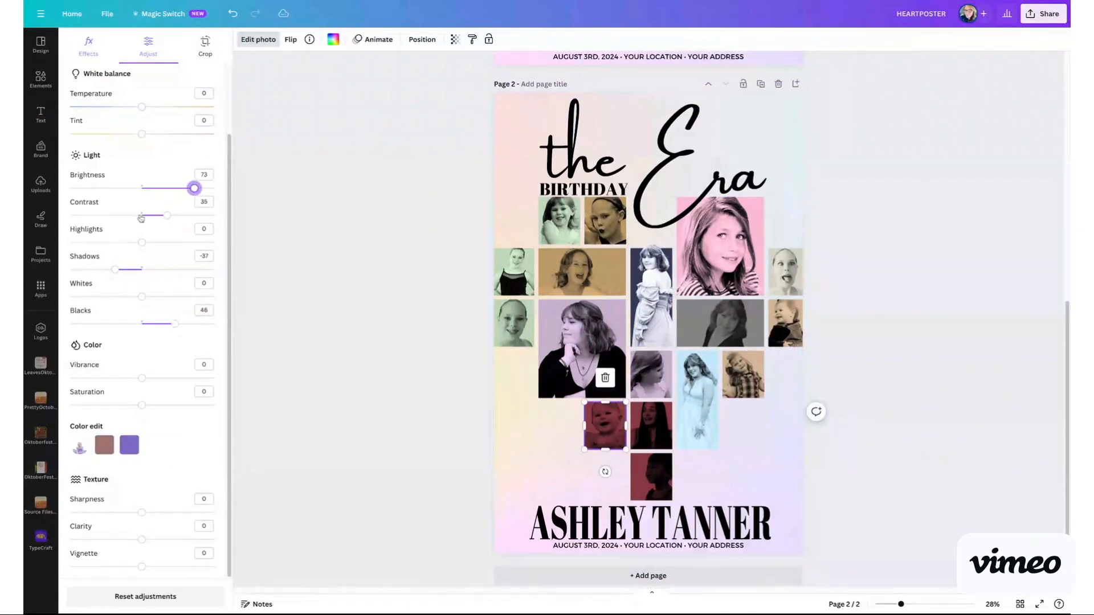
pyautogui.click(160, 215)
pyautogui.moveTo(114, 269); pyautogui.dragTo(124, 269)
pyautogui.moveTo(174, 324)
pyautogui.mouseDown()
pyautogui.moveTo(156, 324)
pyautogui.moveTo(177, 324)
pyautogui.mouseUp()
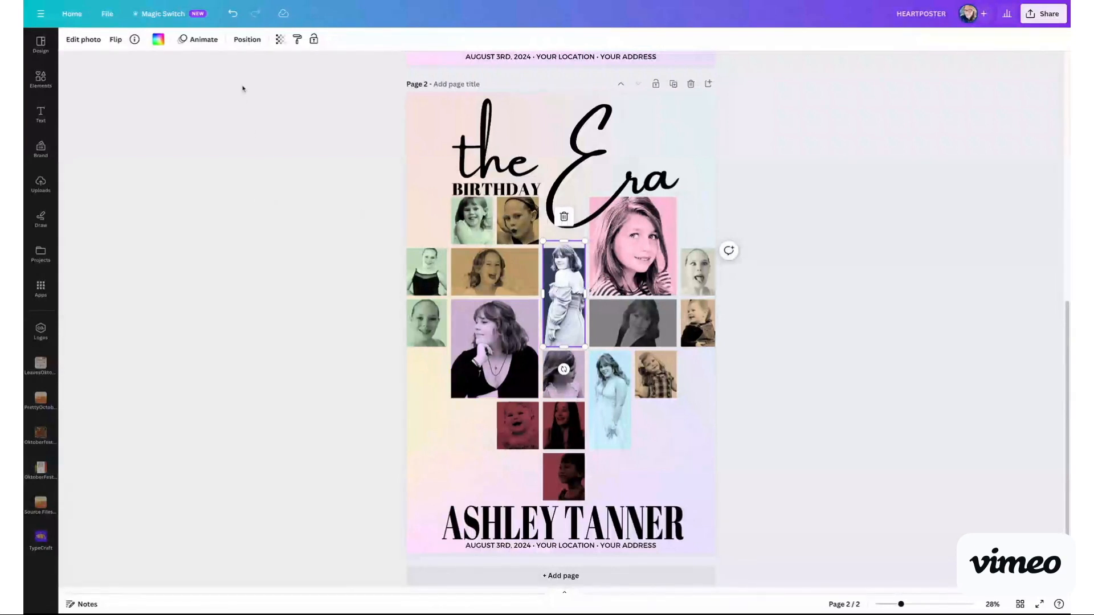
# - Recolour the lilac background square behind the large portrait with the light blue #C3E8FA sampled from the tall photo's background
pyautogui.click(247, 40)
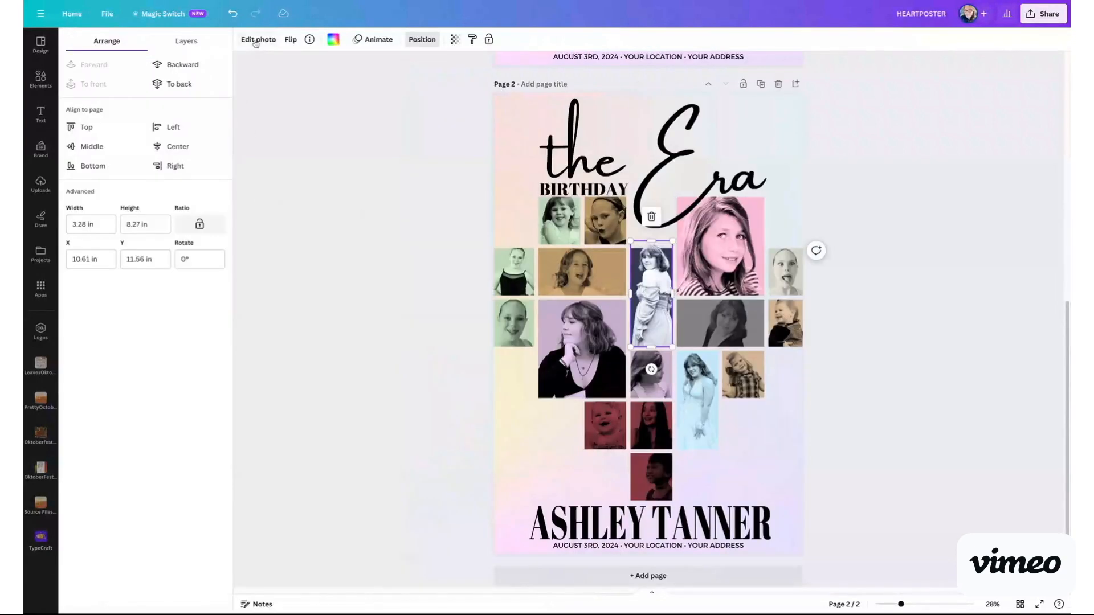
pyautogui.click(204, 44)
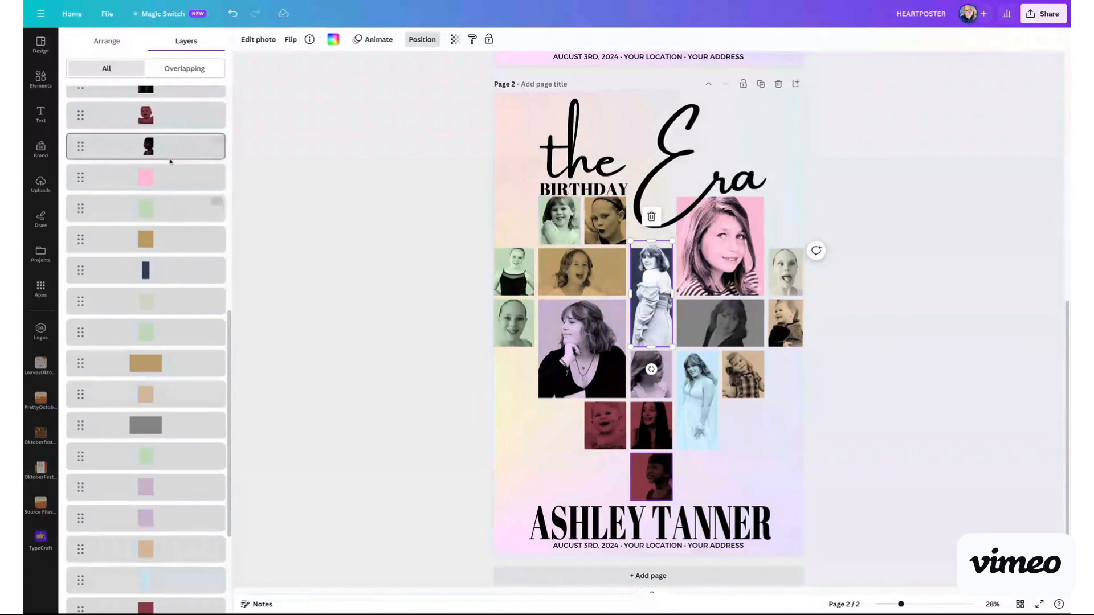
pyautogui.scroll(-5, 165, 422)
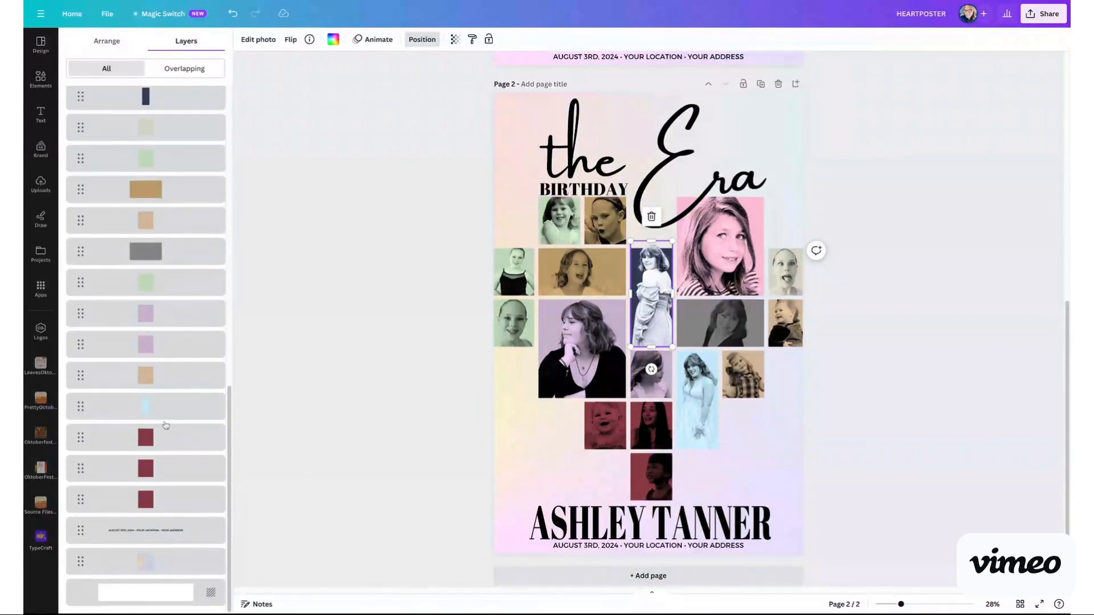
pyautogui.scroll(2, 166, 419)
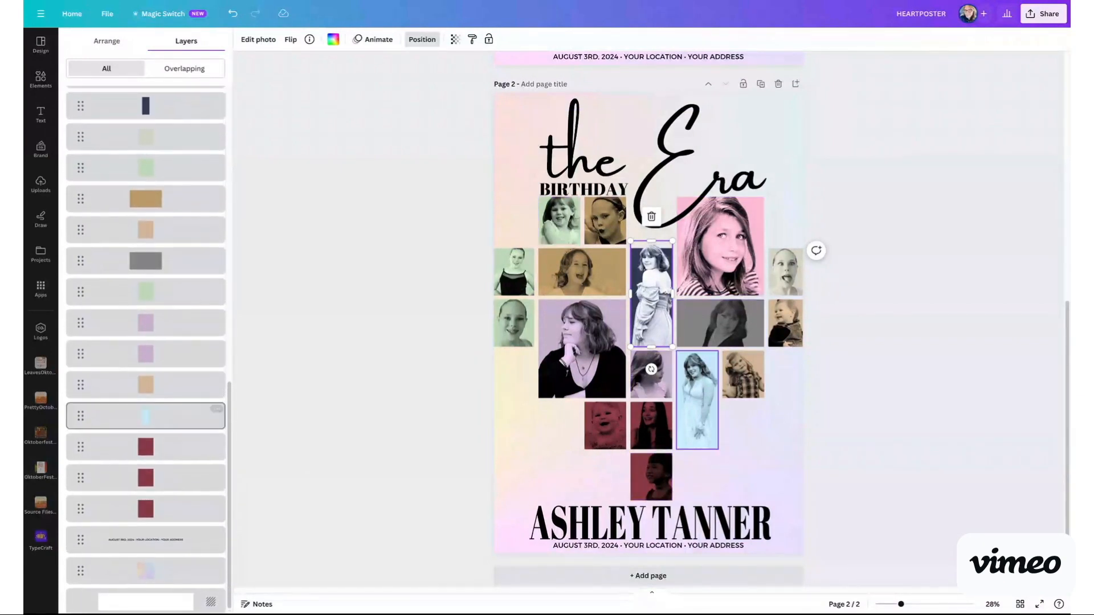
pyautogui.click(582, 349)
pyautogui.scroll(-8, 146, 342)
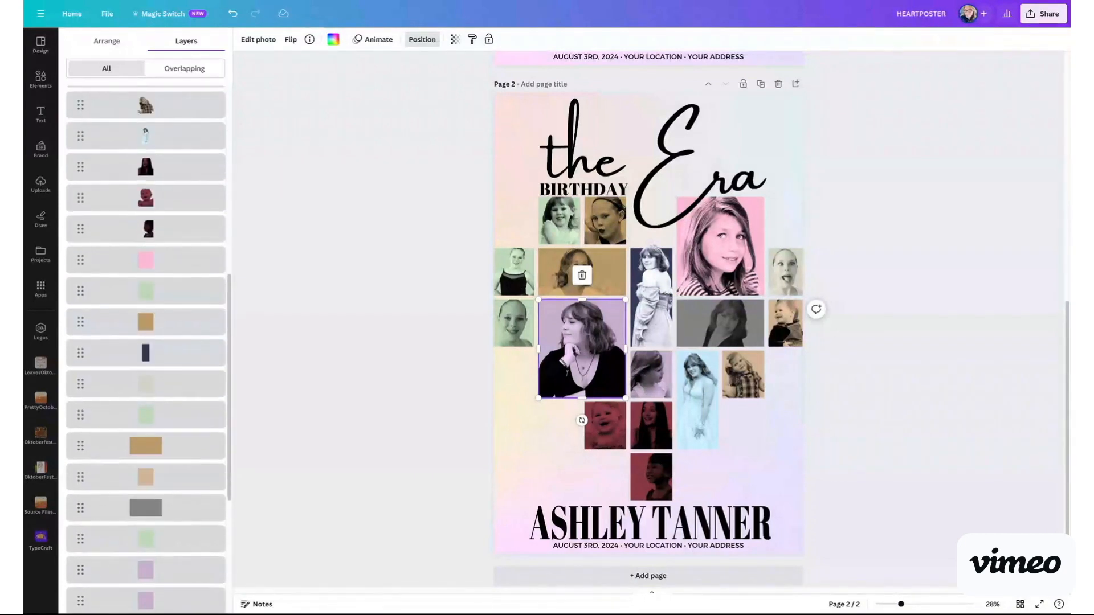
pyautogui.scroll(-4, 171, 399)
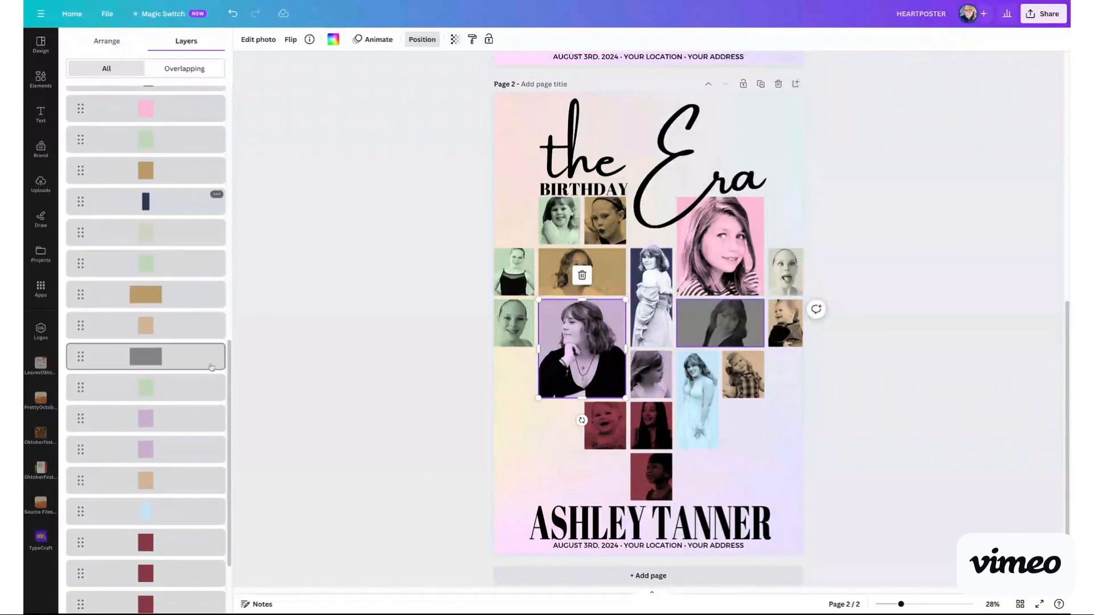
pyautogui.click(194, 429)
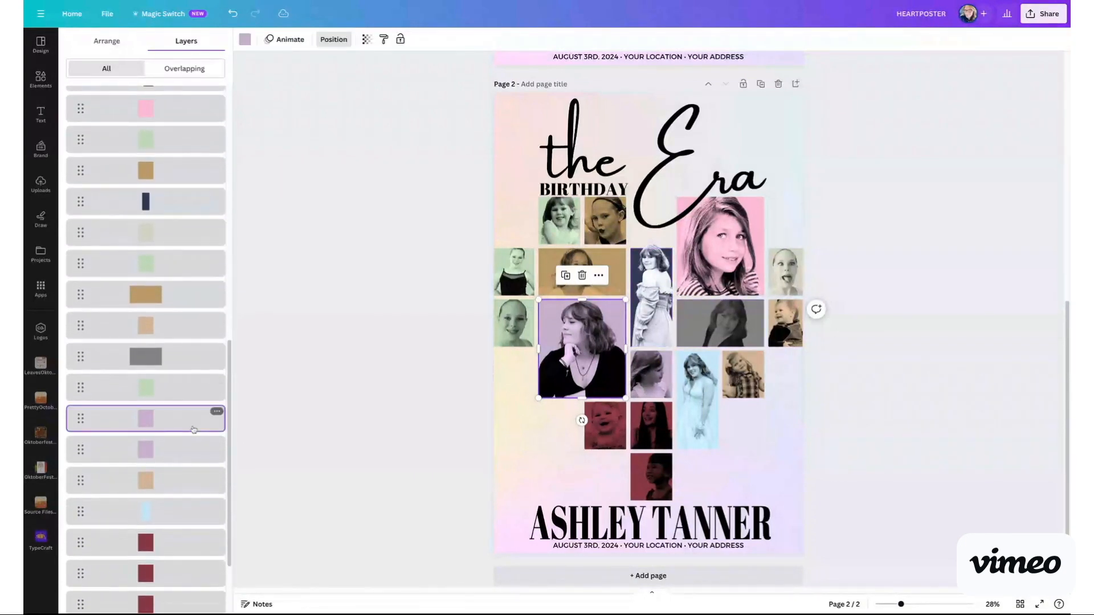
pyautogui.click(245, 40)
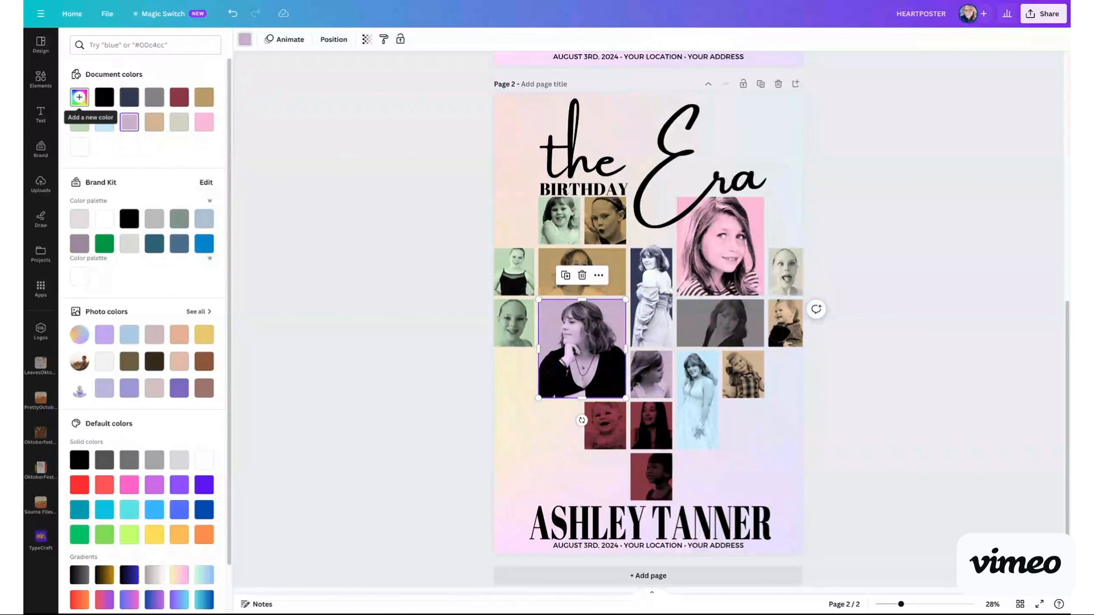
pyautogui.click(79, 97)
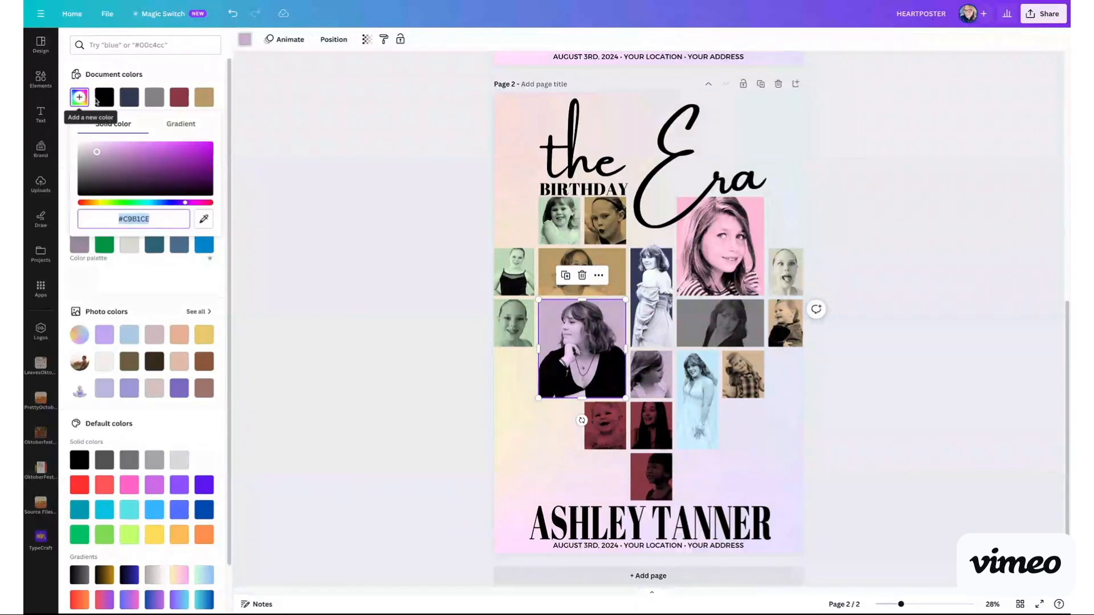
pyautogui.click(204, 219)
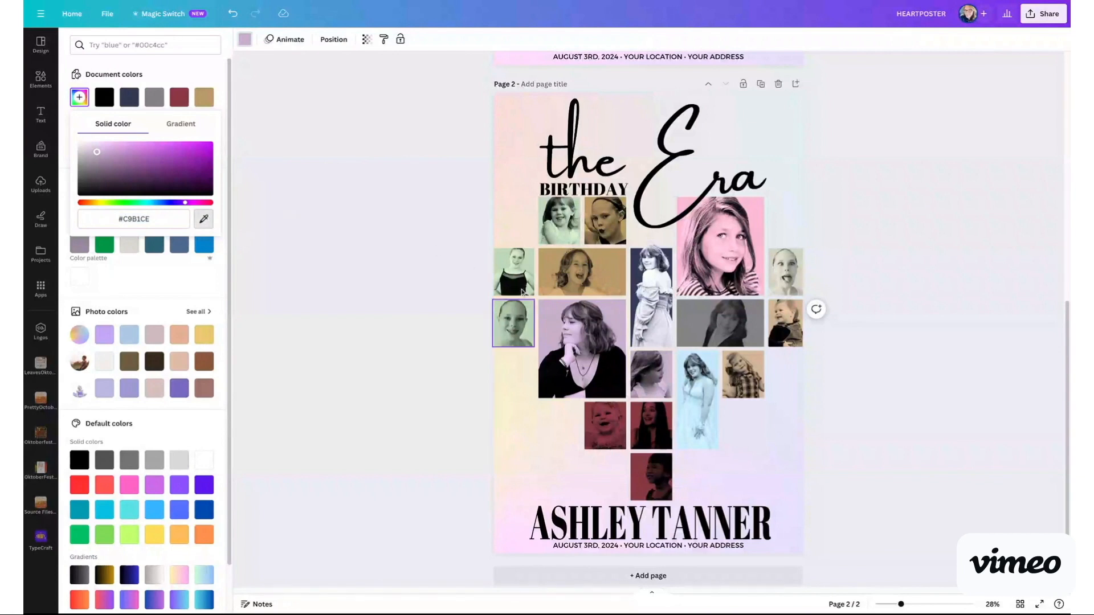
pyautogui.click(714, 361)
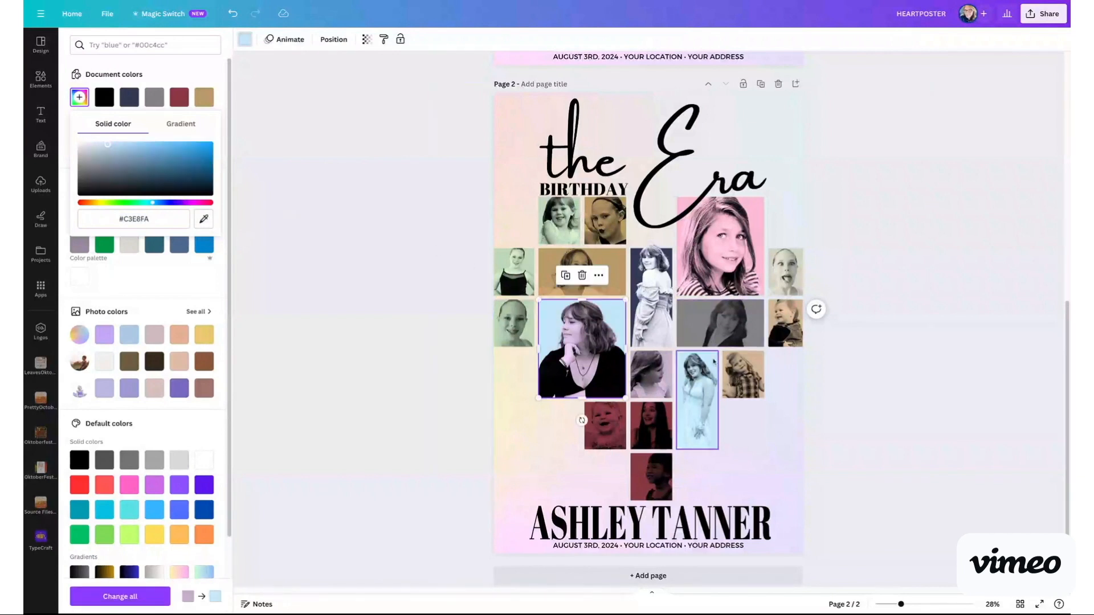
# - Match the large portrait's custom Duotone highlights to its light blue background by sampling that colour
pyautogui.click(590, 352)
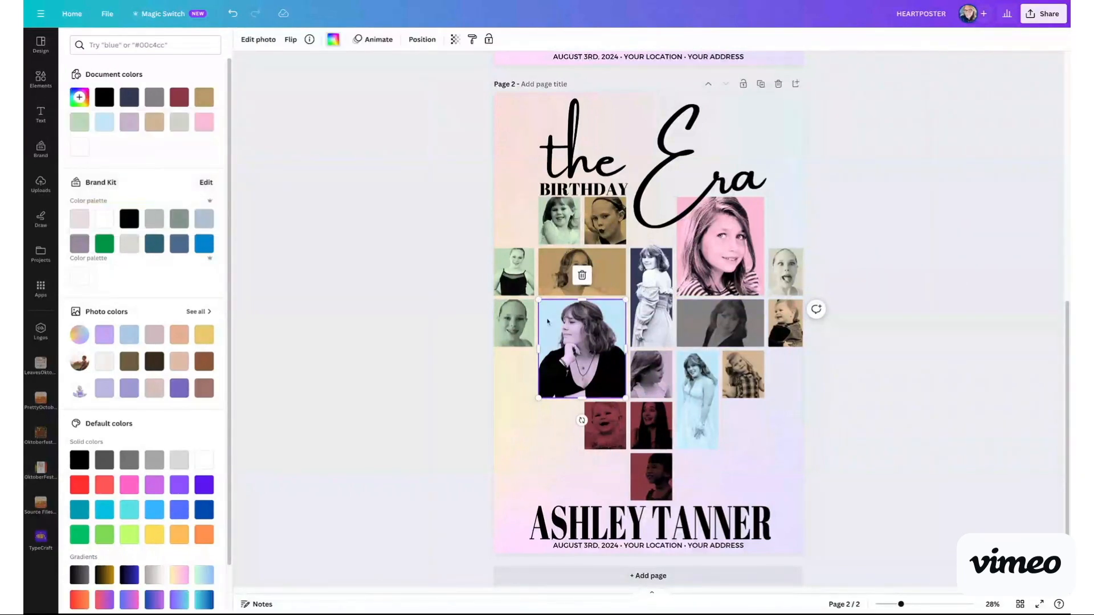
pyautogui.click(253, 40)
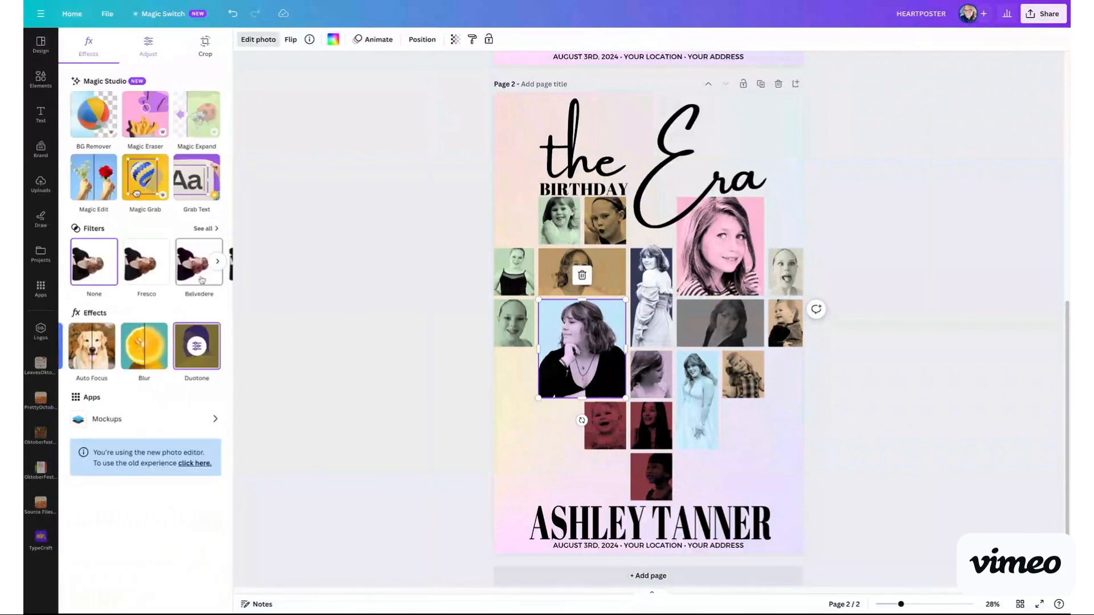
pyautogui.click(196, 346)
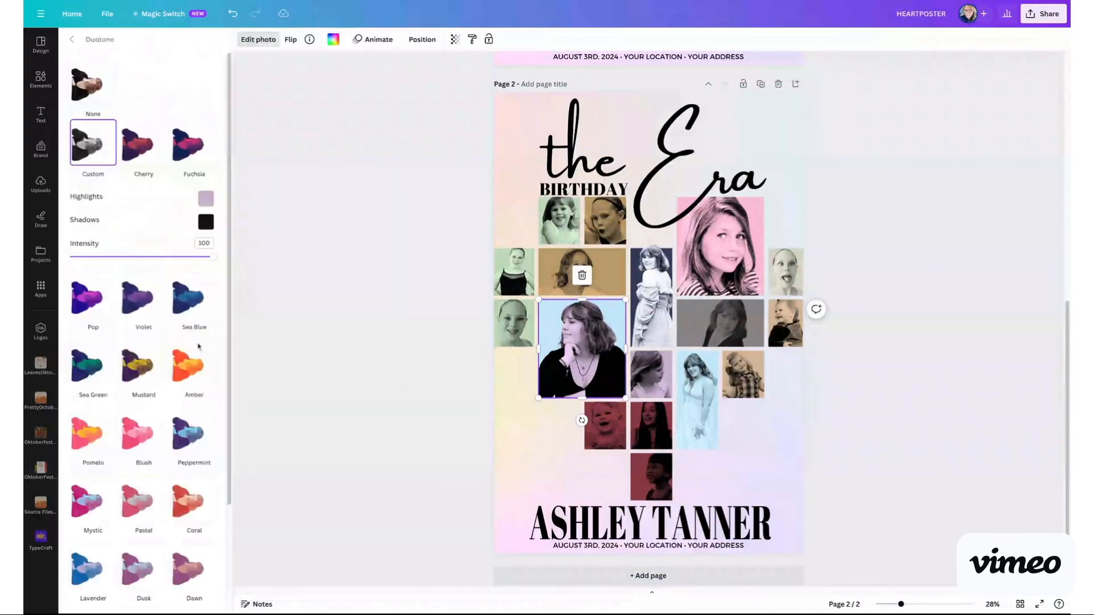
pyautogui.click(205, 198)
pyautogui.click(336, 295)
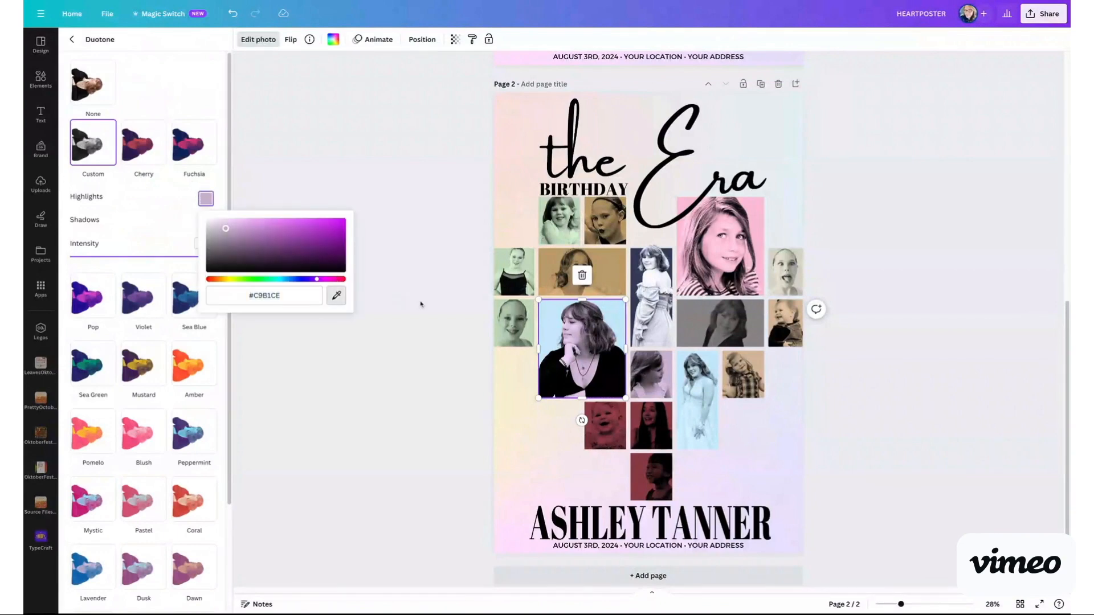
pyautogui.click(543, 318)
# - Try a smaller font size of 330 for the word "Era" in the poster title
pyautogui.click(497, 153)
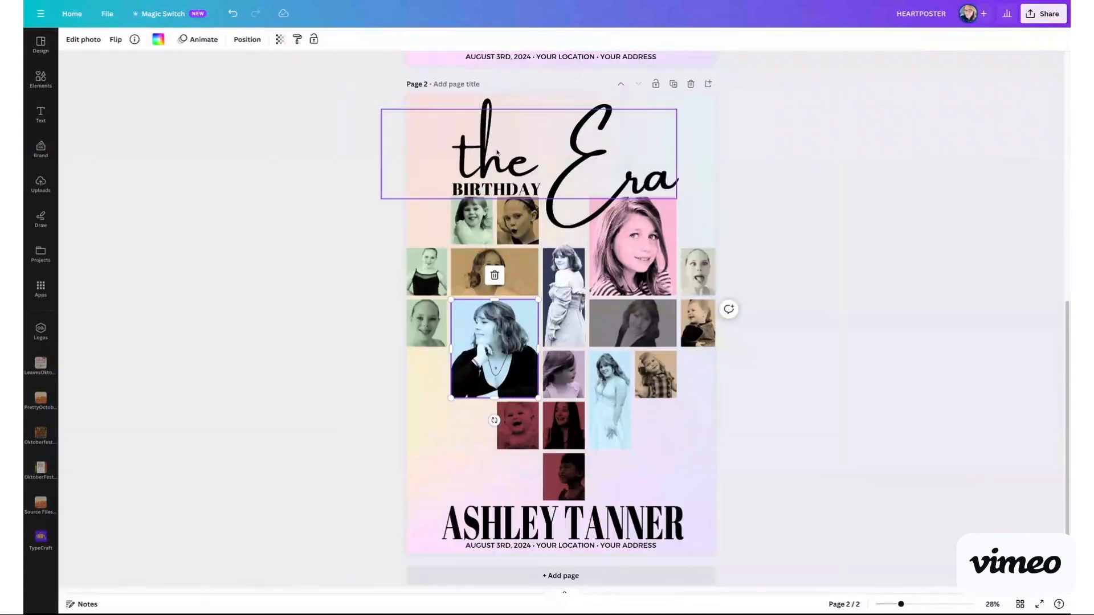
pyautogui.click(498, 153)
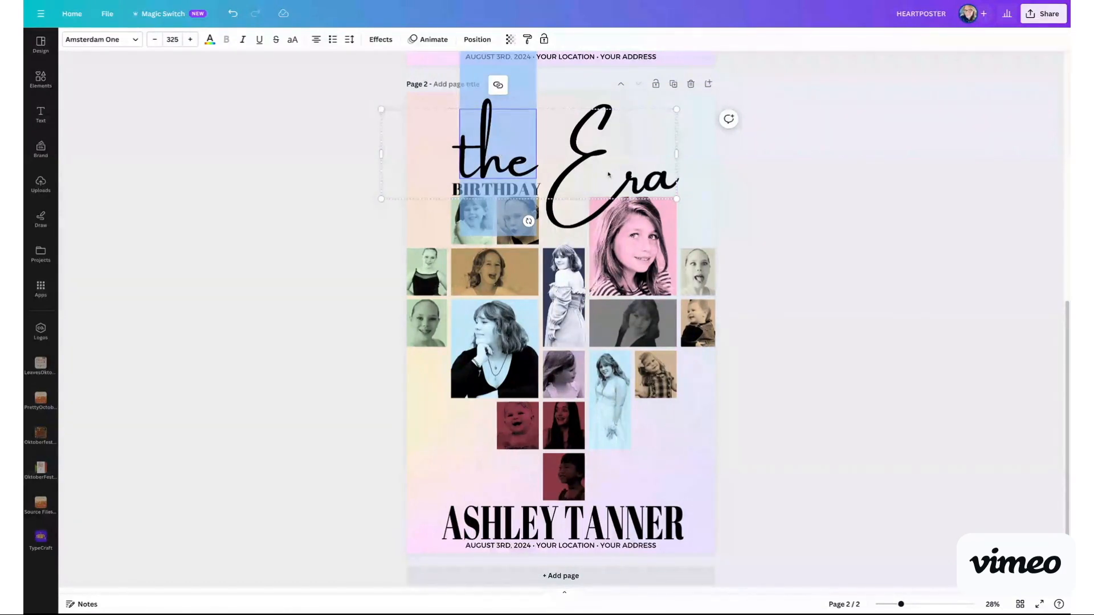
pyautogui.press('Escape')
pyautogui.doubleClick(650, 170)
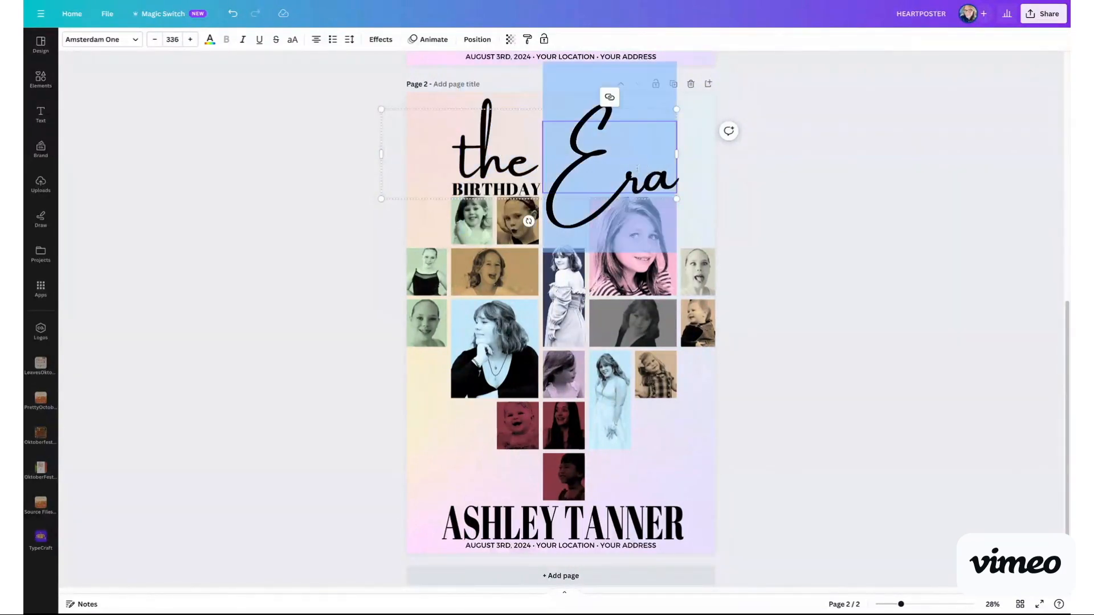
pyautogui.click(154, 41)
pyautogui.click(154, 41)
pyautogui.click(154, 41)
pyautogui.click(154, 41)
pyautogui.click(153, 41)
pyautogui.click(154, 41)
pyautogui.click(154, 41)
pyautogui.click(154, 41)
pyautogui.click(154, 41)
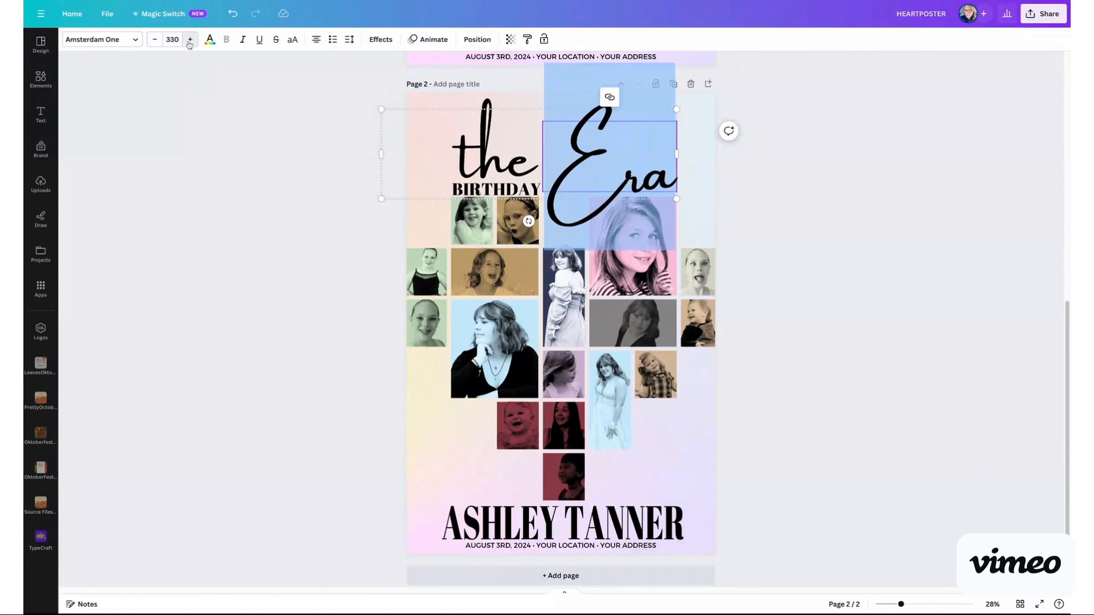
pyautogui.click(154, 41)
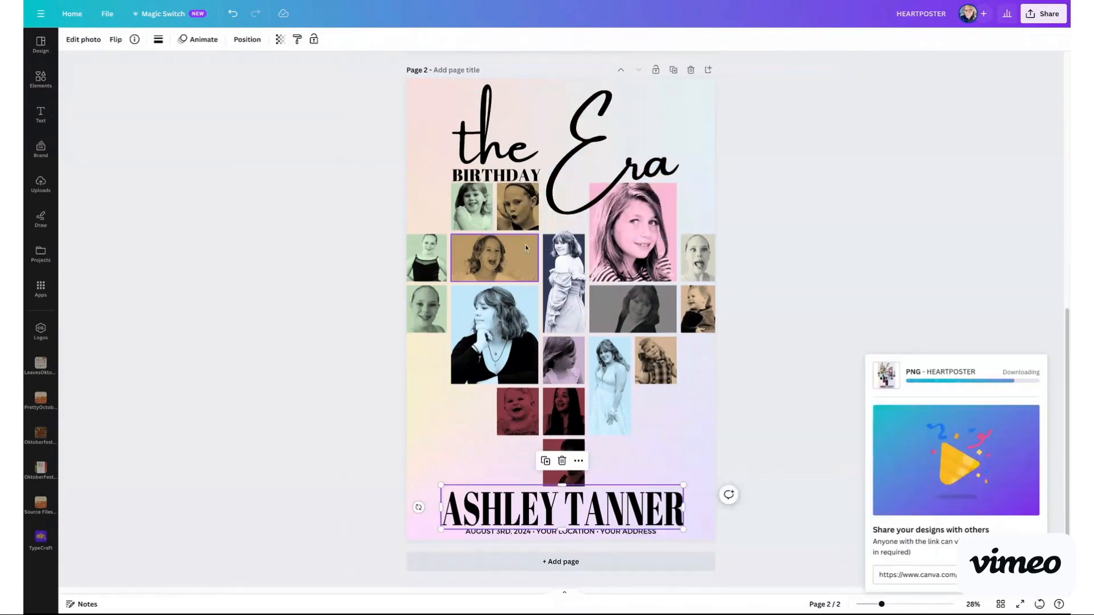
# - Browse the available fonts for the date, location and address line
pyautogui.click(515, 534)
pyautogui.doubleClick(515, 535)
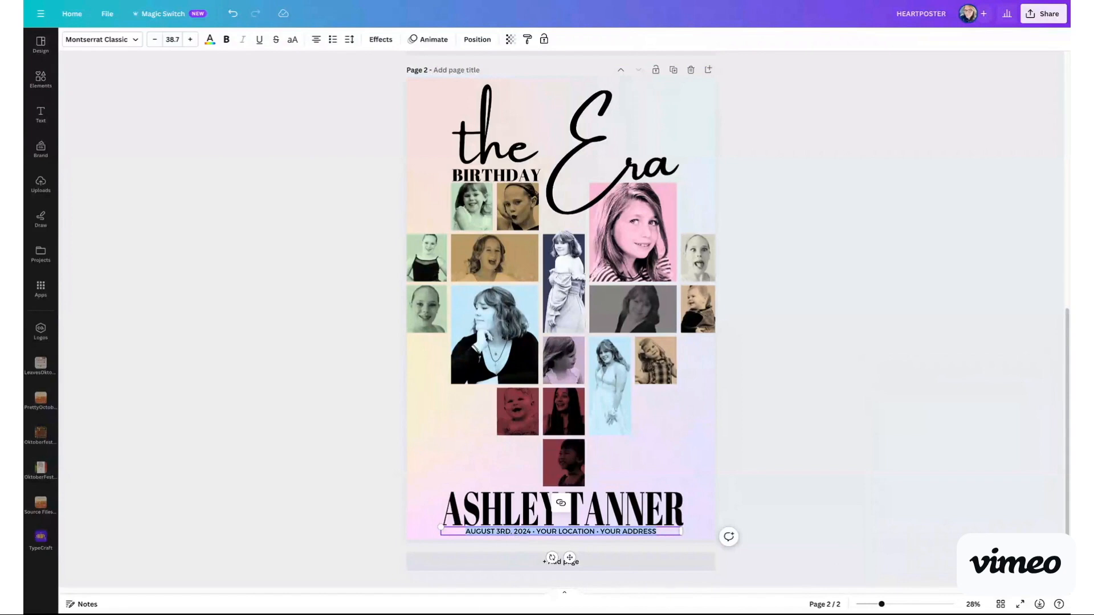
pyautogui.click(132, 40)
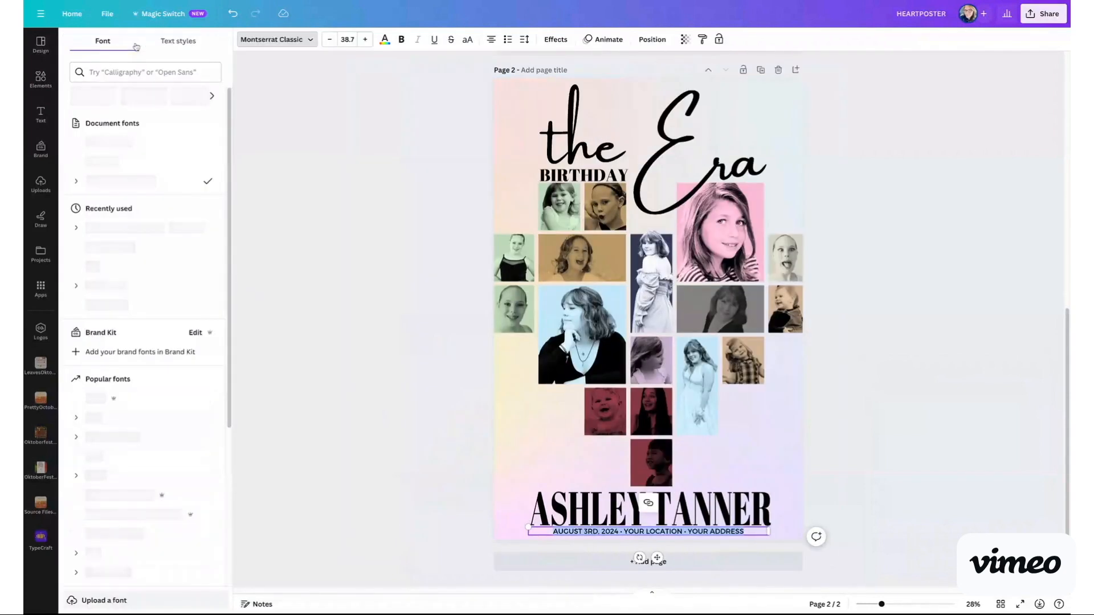
pyautogui.scroll(-5, 144, 359)
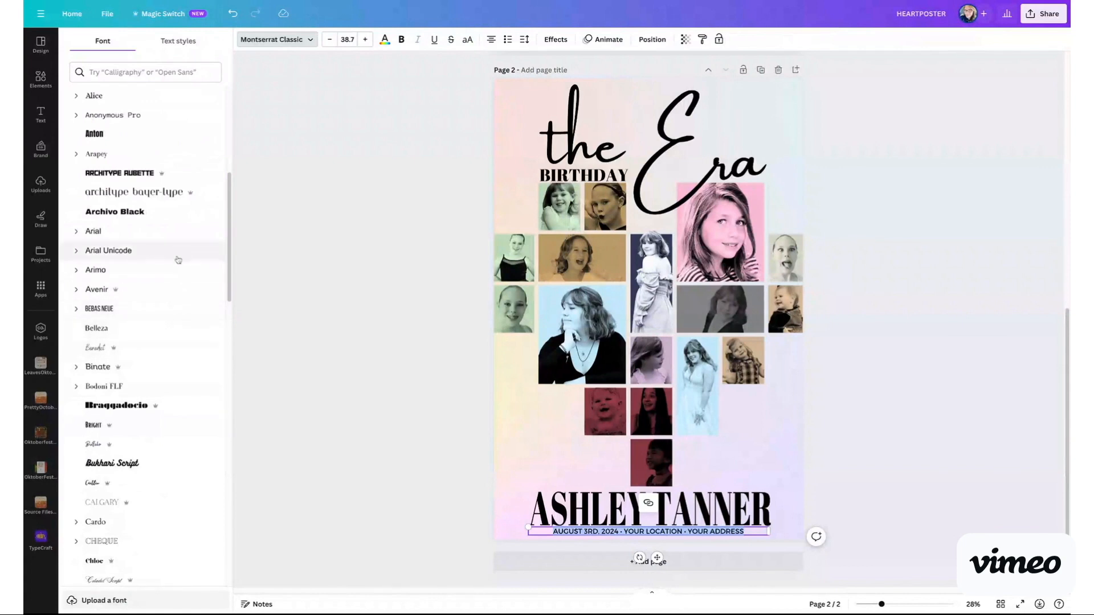
pyautogui.click(359, 410)
# - Add a blank third page and paste a copy of the large name graphic from page 2 onto it
pyautogui.click(509, 520)
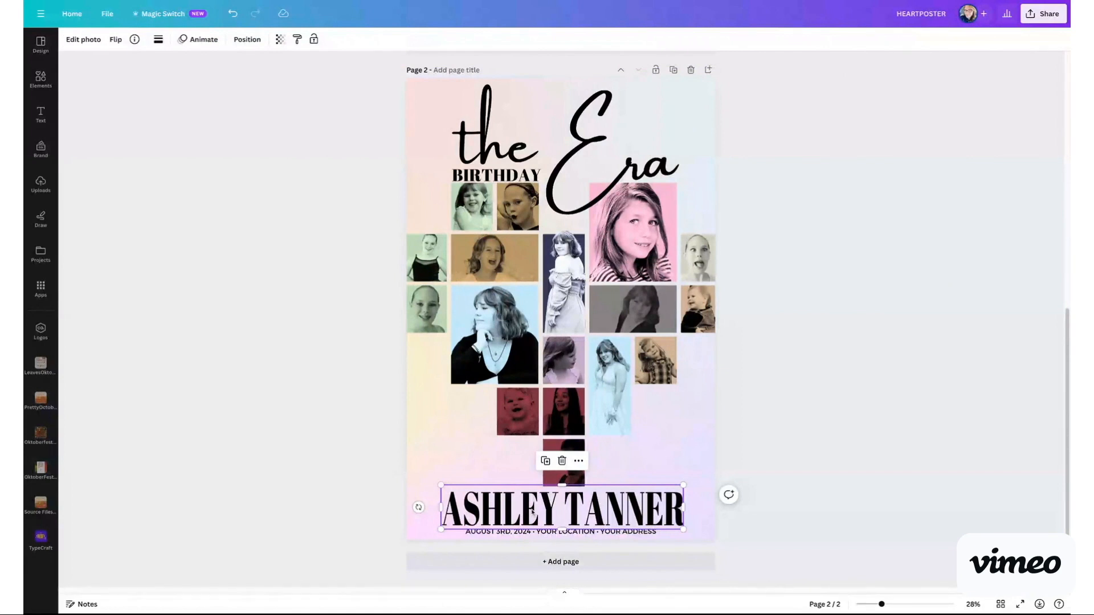
pyautogui.click(631, 480)
pyautogui.click(603, 561)
pyautogui.scroll(4, 605, 559)
pyautogui.click(532, 273)
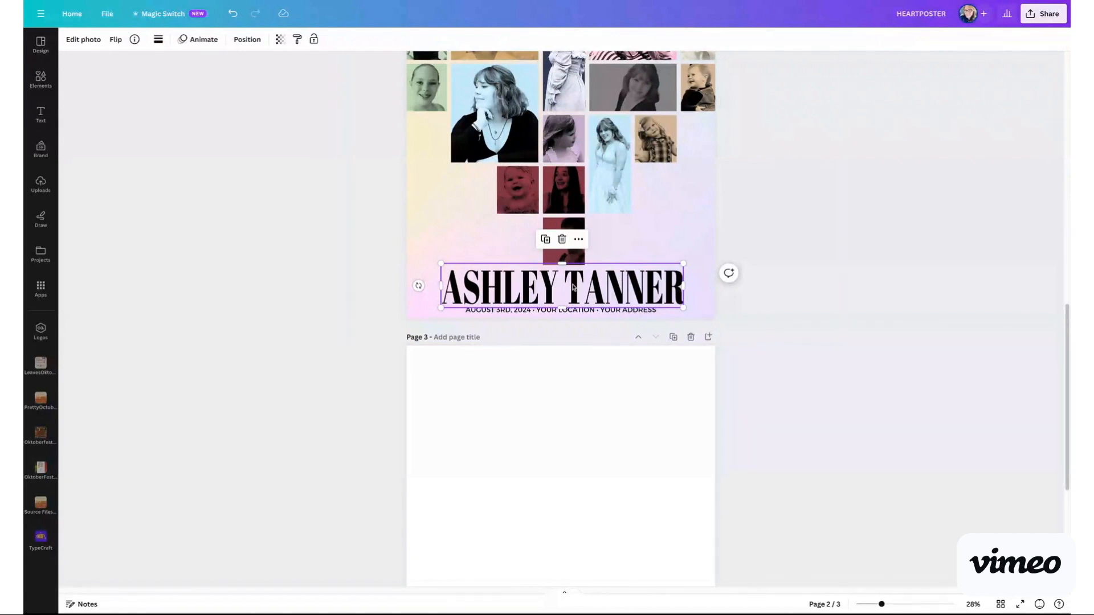
pyautogui.click(552, 459)
pyautogui.hotkey('ctrl', 'v')
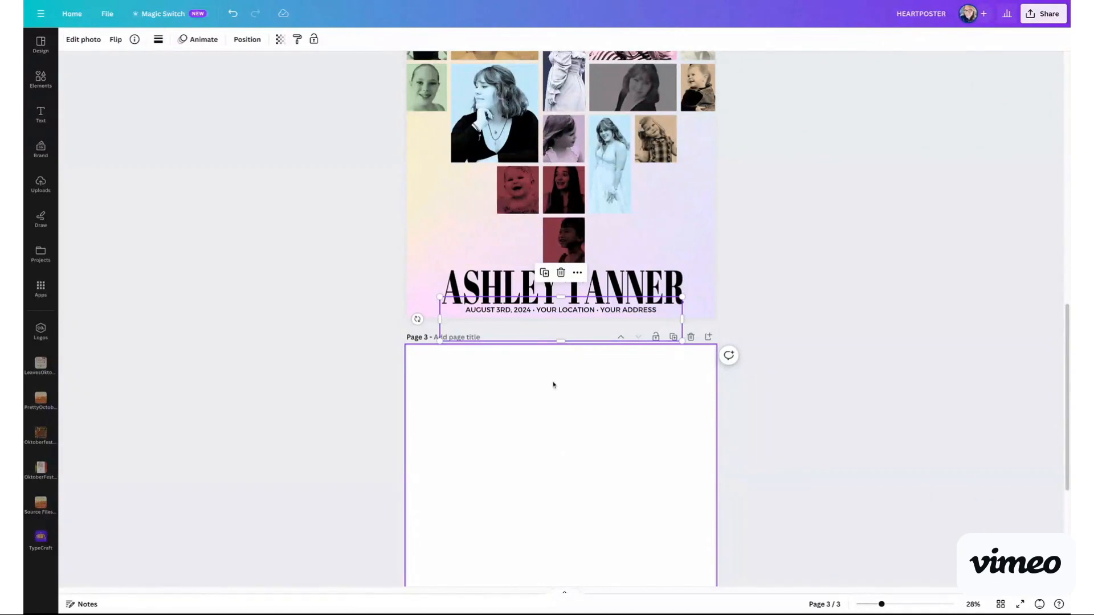
# - Move the copied name graphic onto page 3, rotate it to read vertically upwards, and enlarge it to nearly the full page height
pyautogui.moveTo(538, 320); pyautogui.dragTo(536, 432)
pyautogui.scroll(-3, 630, 445)
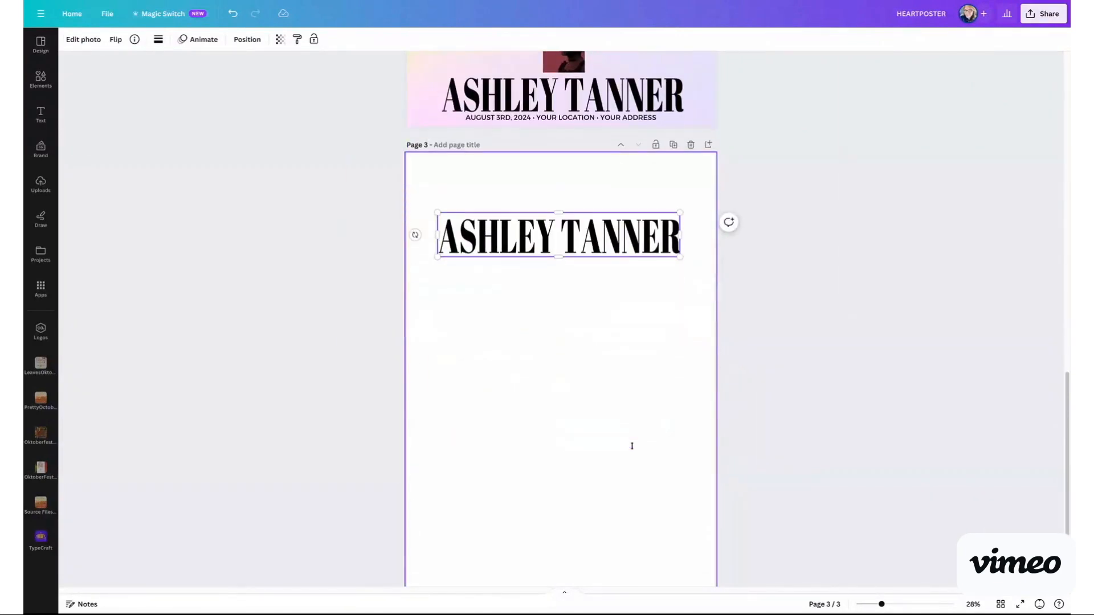
pyautogui.moveTo(529, 239); pyautogui.dragTo(533, 382)
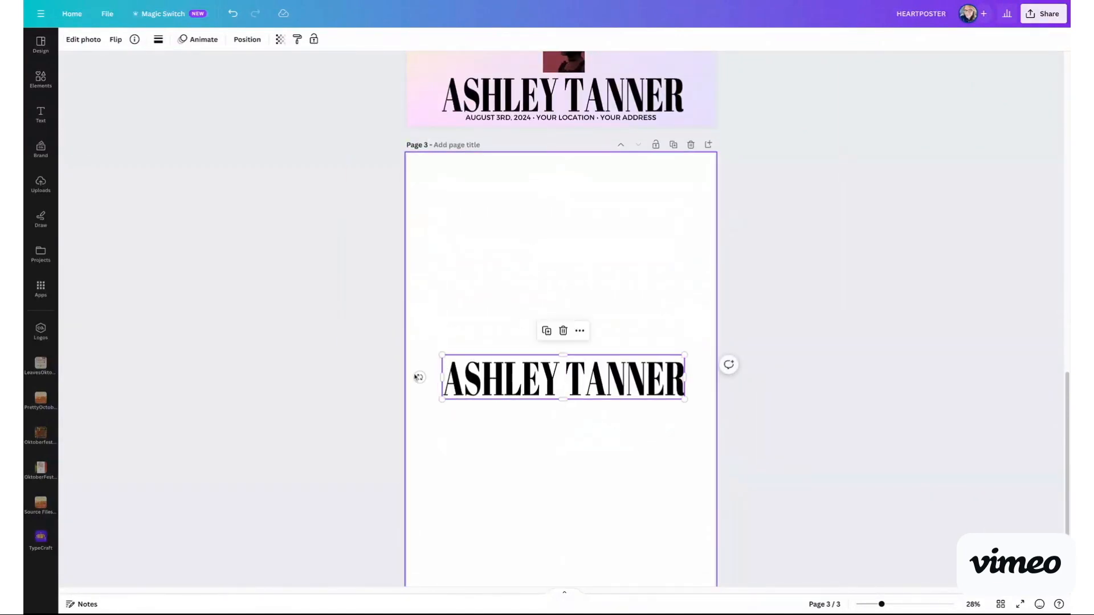
pyautogui.moveTo(420, 377); pyautogui.dragTo(563, 449)
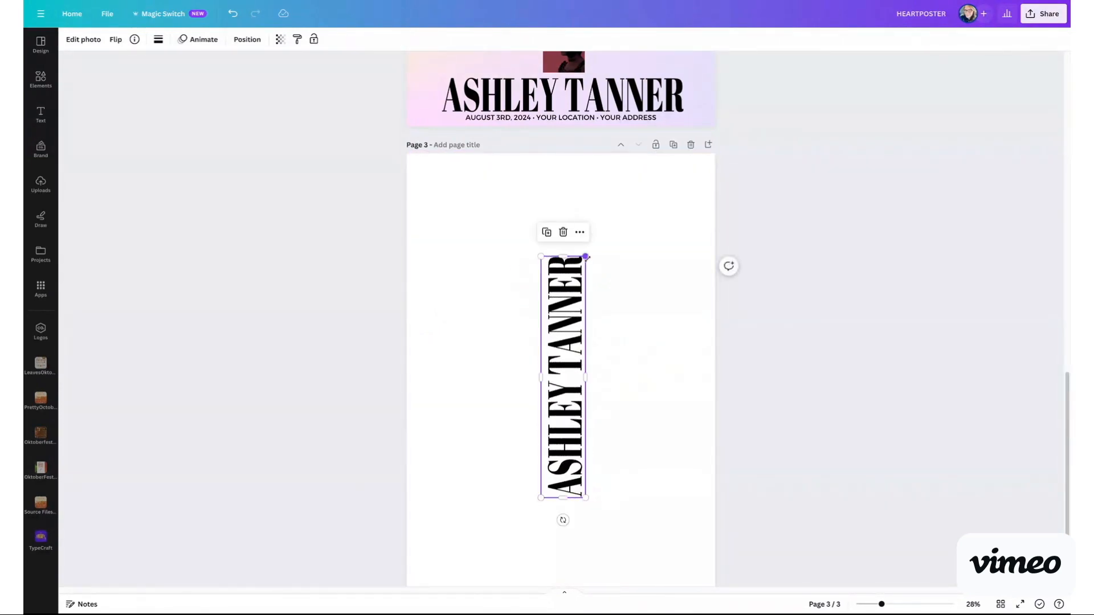
pyautogui.moveTo(563, 520); pyautogui.dragTo(558, 519)
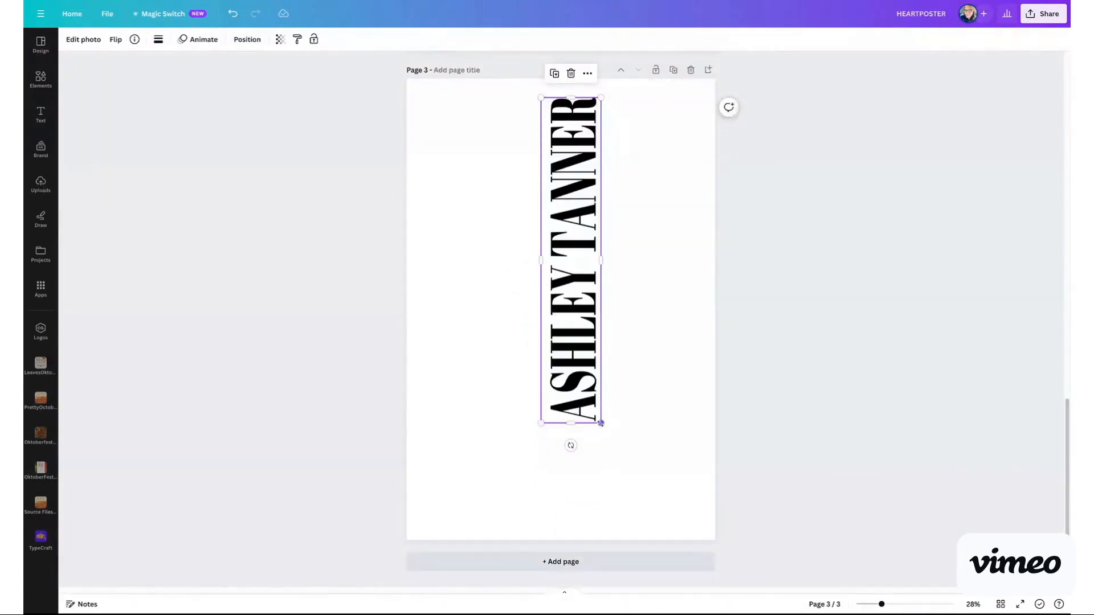
pyautogui.moveTo(600, 425); pyautogui.dragTo(619, 538)
# - Download only page 3 as a PNG with a transparent background
pyautogui.click(903, 293)
pyautogui.click(1042, 15)
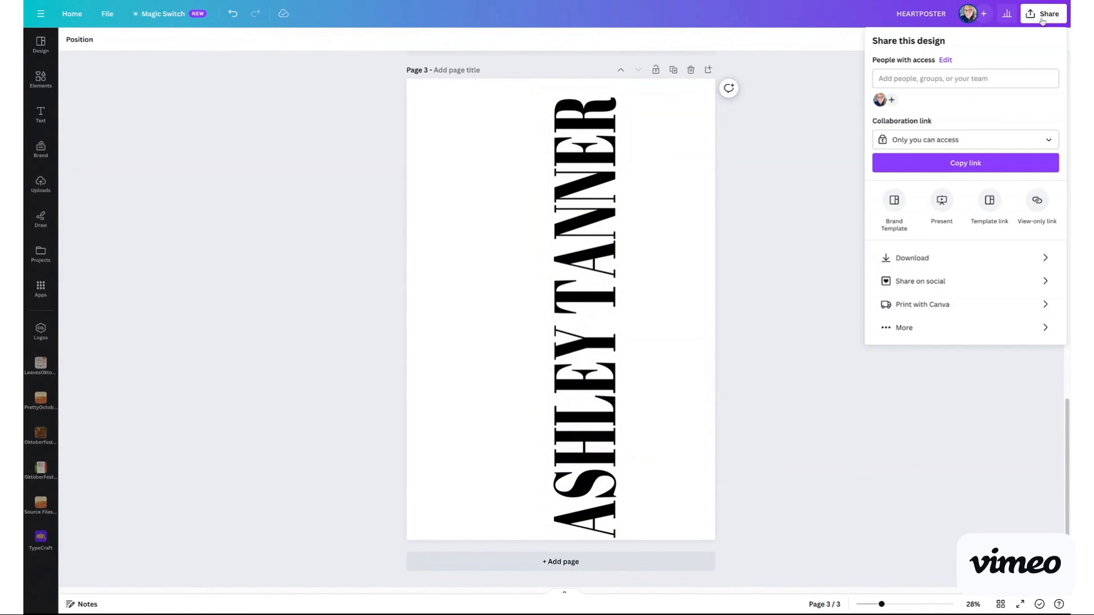
pyautogui.click(908, 258)
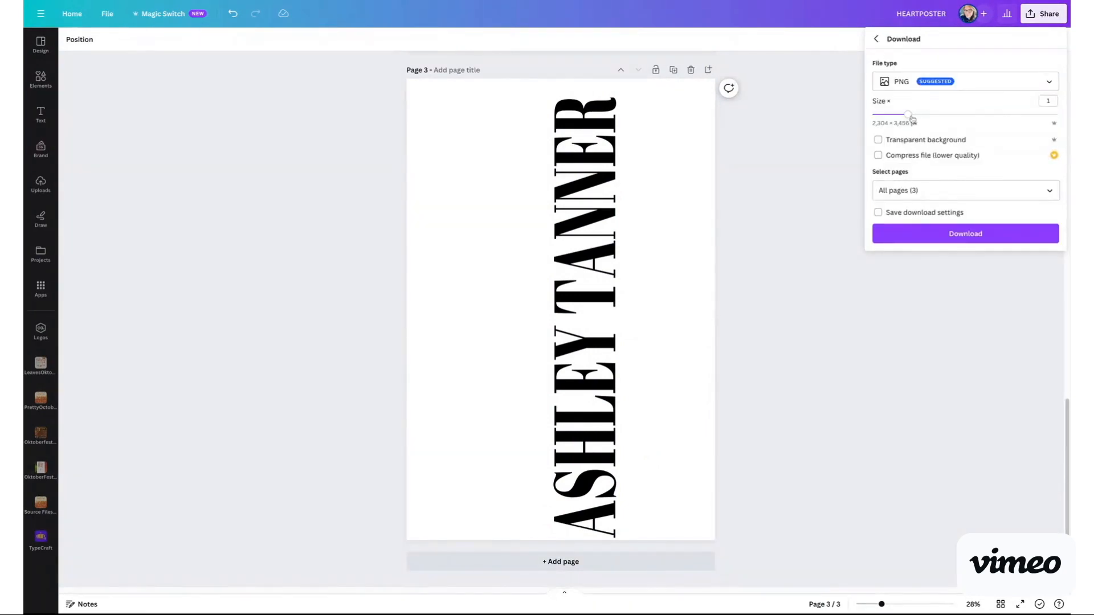
pyautogui.click(878, 140)
pyautogui.click(968, 192)
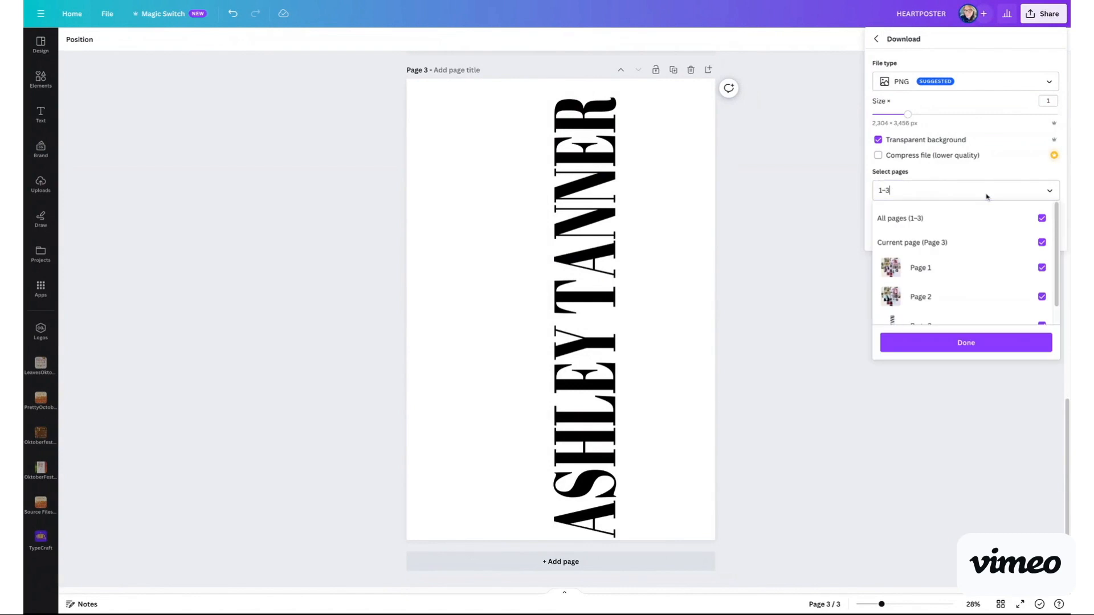
pyautogui.click(1043, 219)
pyautogui.scroll(-1, 1020, 249)
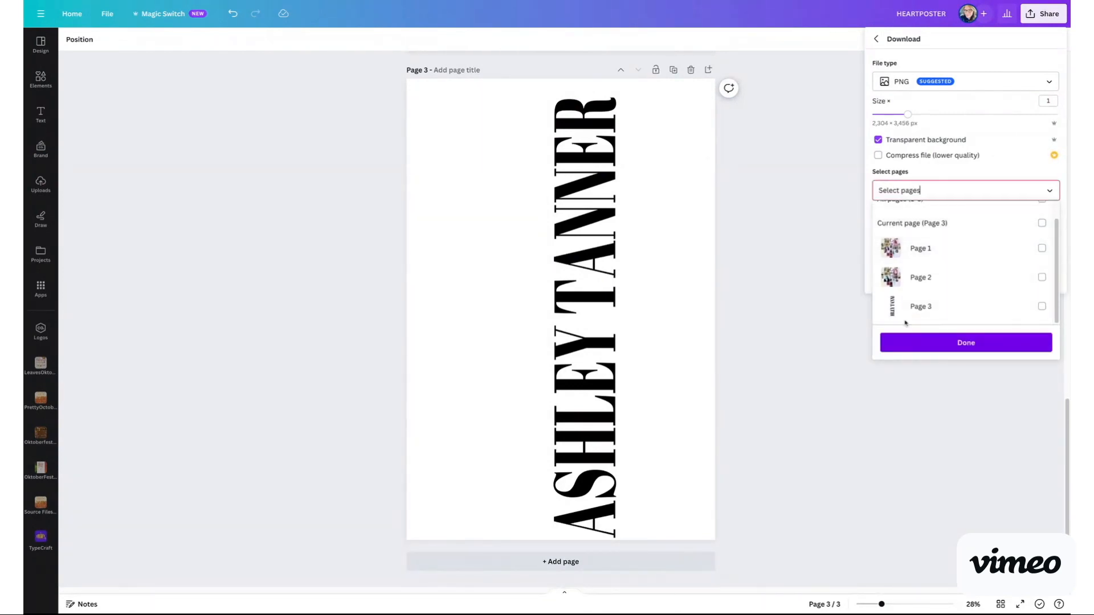
pyautogui.click(1042, 307)
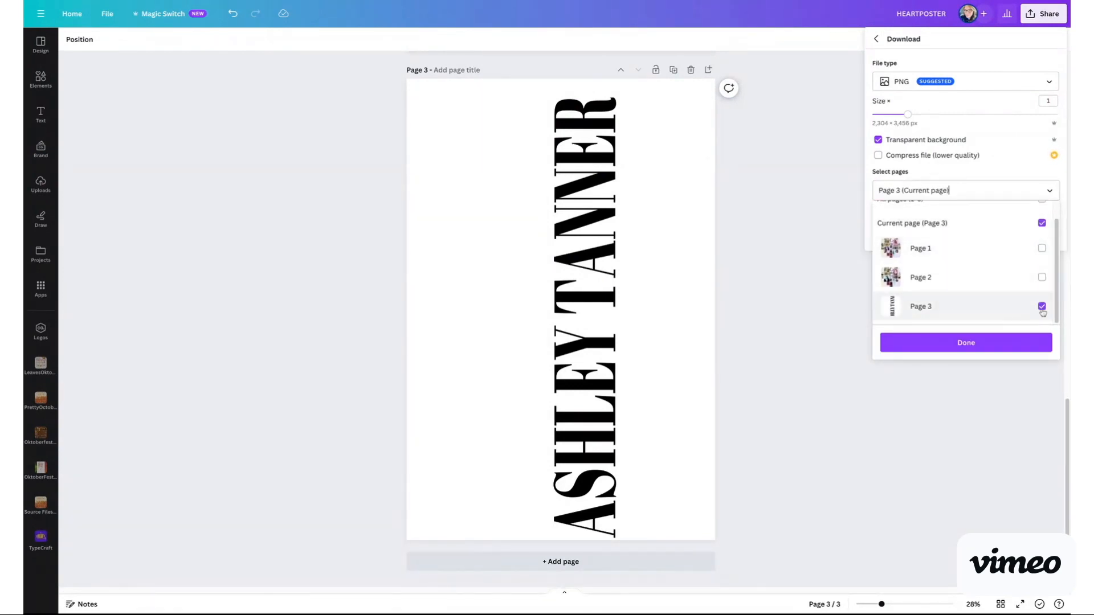
pyautogui.click(987, 347)
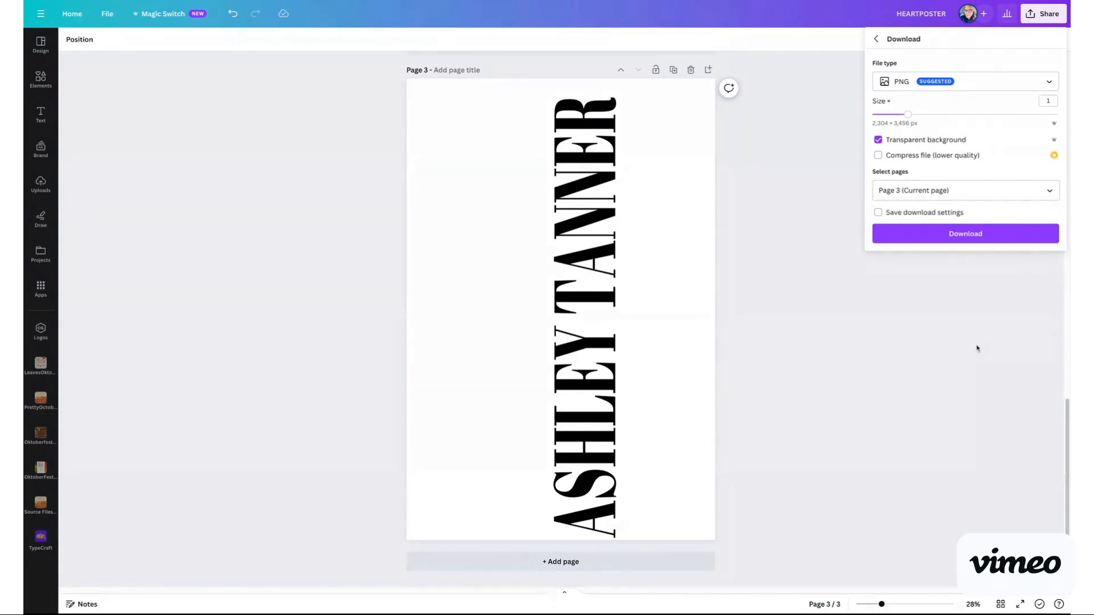
pyautogui.click(955, 231)
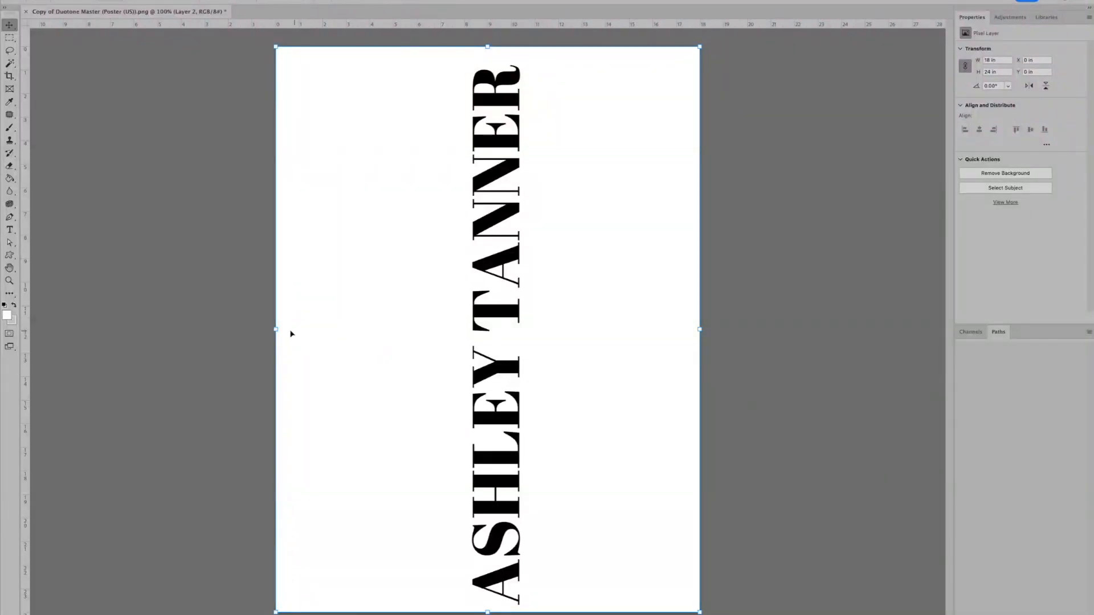
# - Switch to Photoshop and stretch the vertical name layer horizontally to a width of about 24.91 in, keeping its height
pyautogui.moveTo(273, 329); pyautogui.dragTo(108, 322)
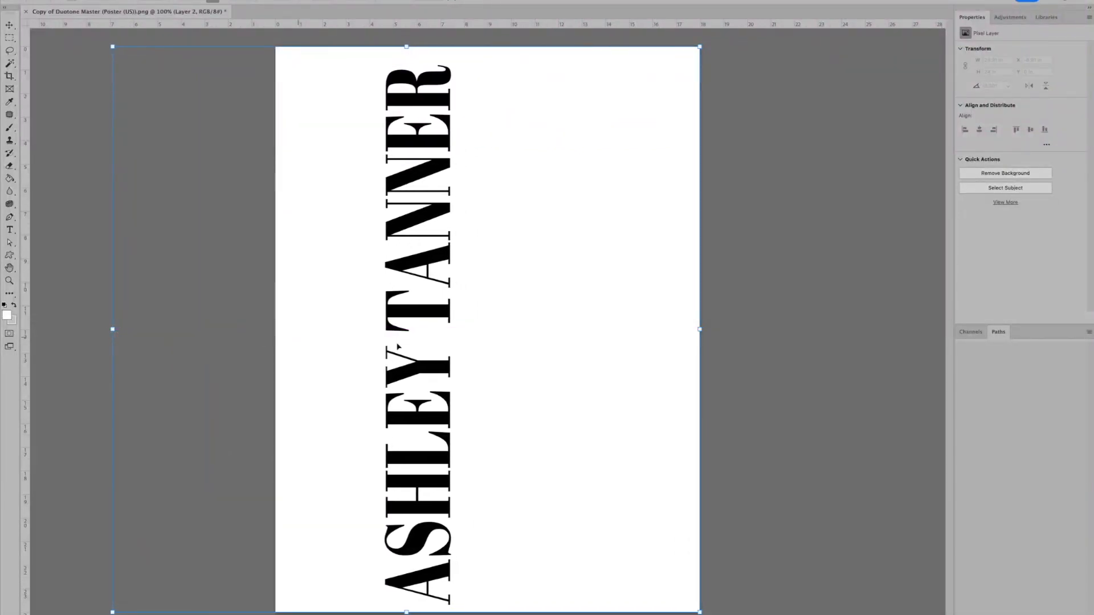
pyautogui.click(9, 24)
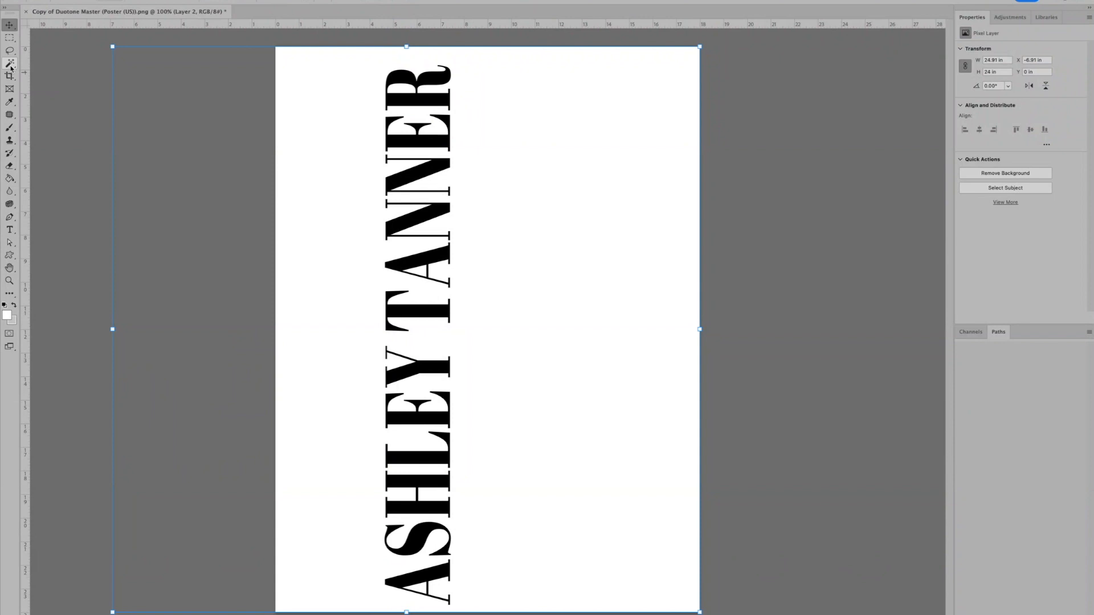
# - Select the white background around the name with the Magic Wand and delete it
pyautogui.click(11, 66)
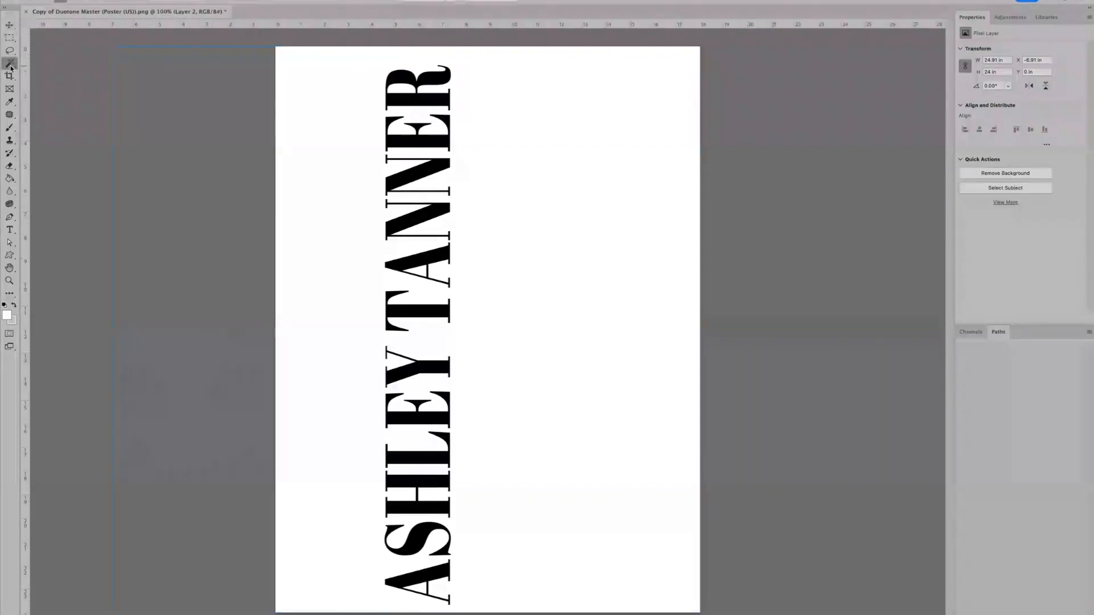
pyautogui.click(543, 247)
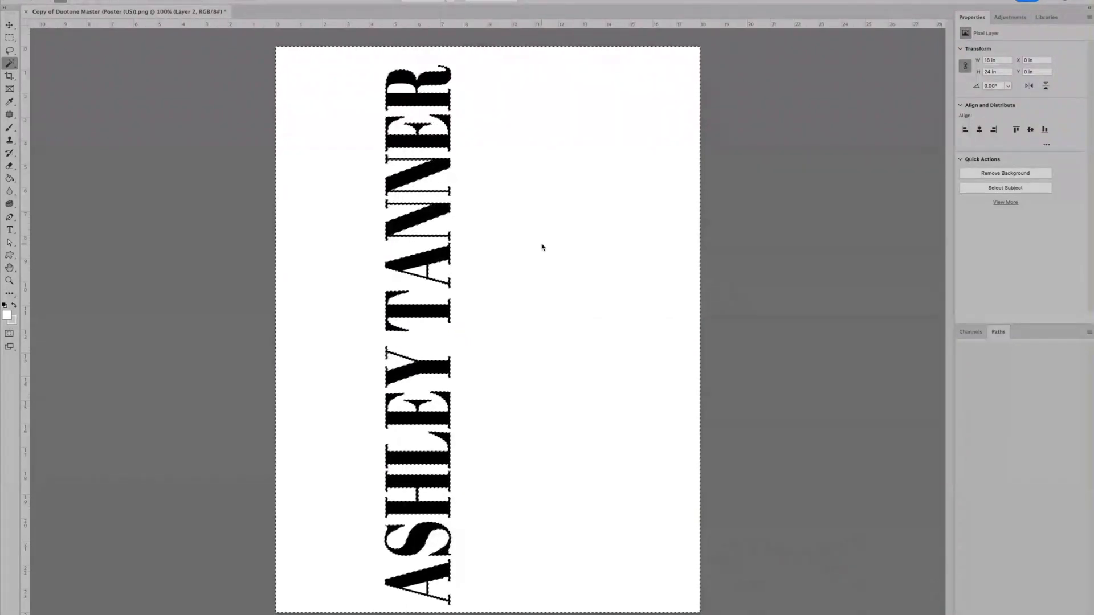
pyautogui.press('Delete')
# - Remove the white areas enclosed inside the letters R and A, clear the selection and save the image
pyautogui.click(403, 93)
pyautogui.press('Delete')
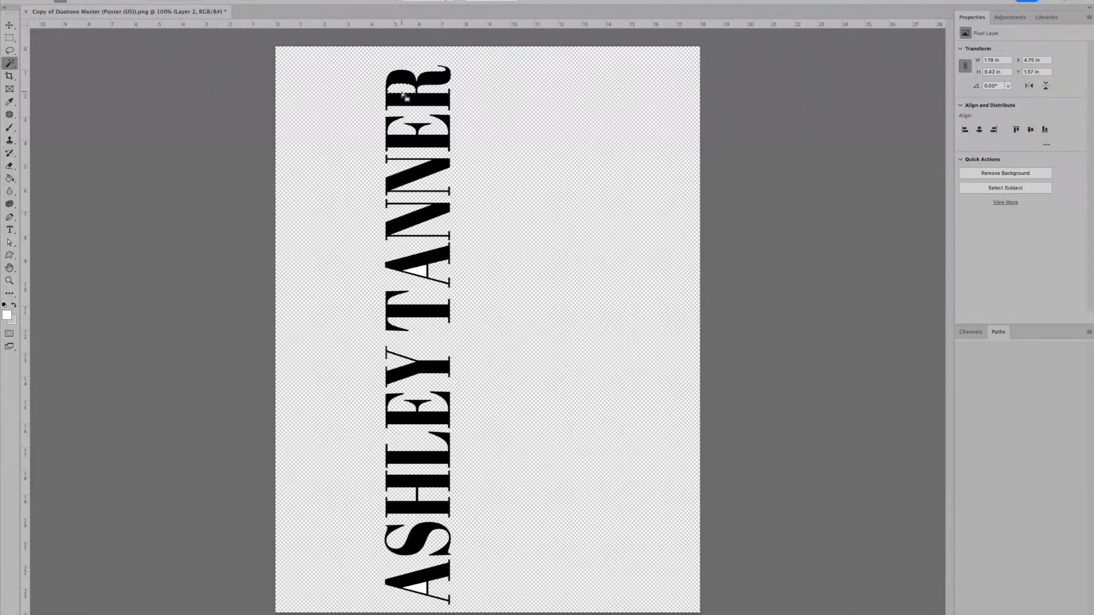
pyautogui.click(422, 272)
pyautogui.click(422, 586)
pyautogui.press('Delete')
pyautogui.press('super+d')
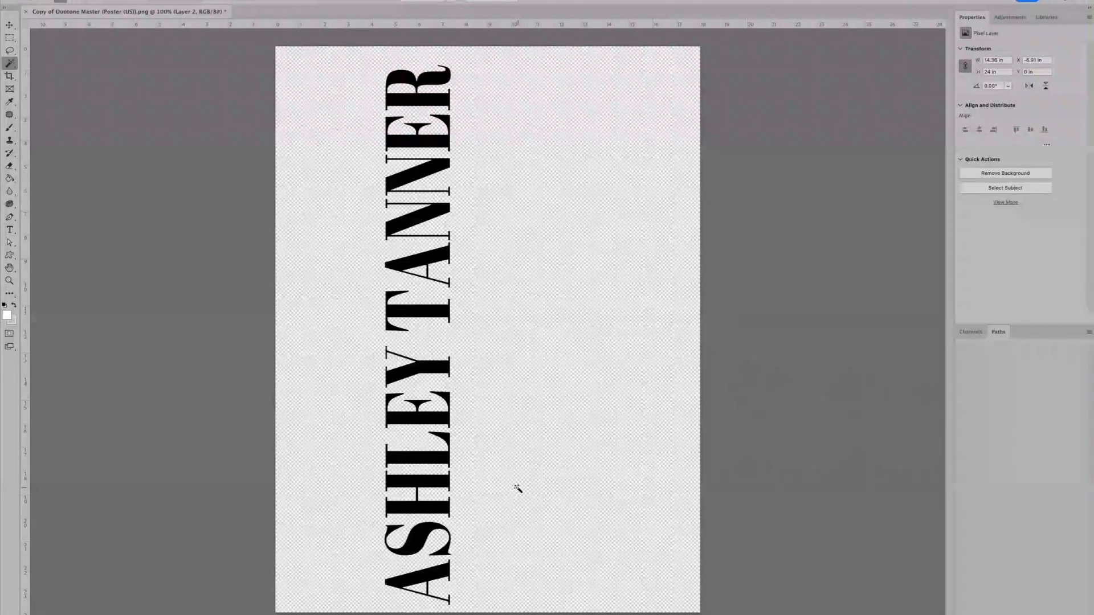
pyautogui.hotkey('ctrl', 's')
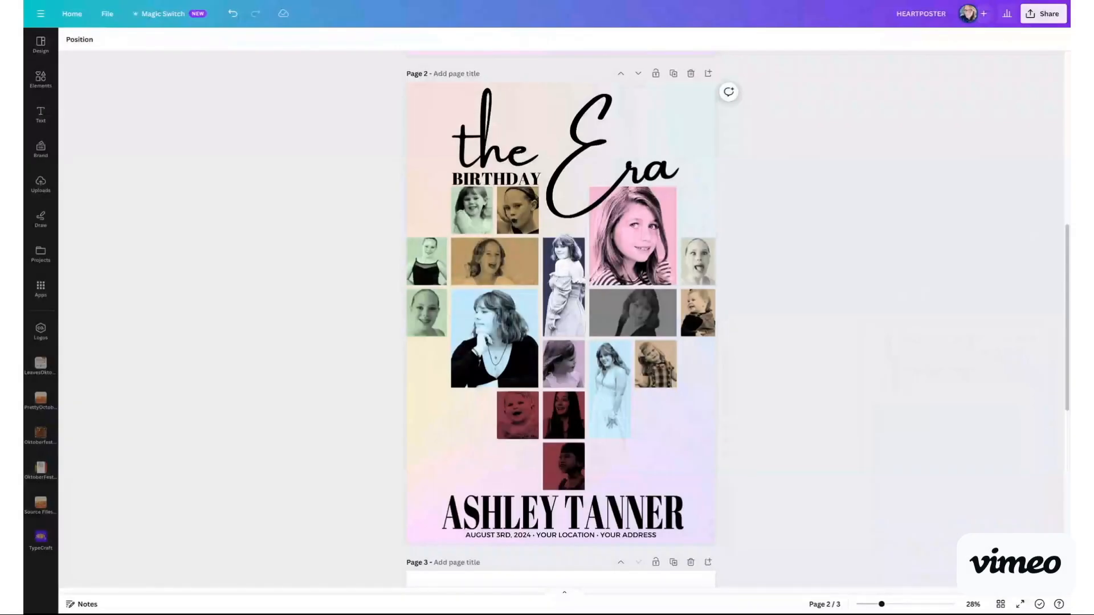
# - Switch back to Canva and slightly enlarge the name graphic on page 2
pyautogui.click(43, 185)
pyautogui.click(42, 185)
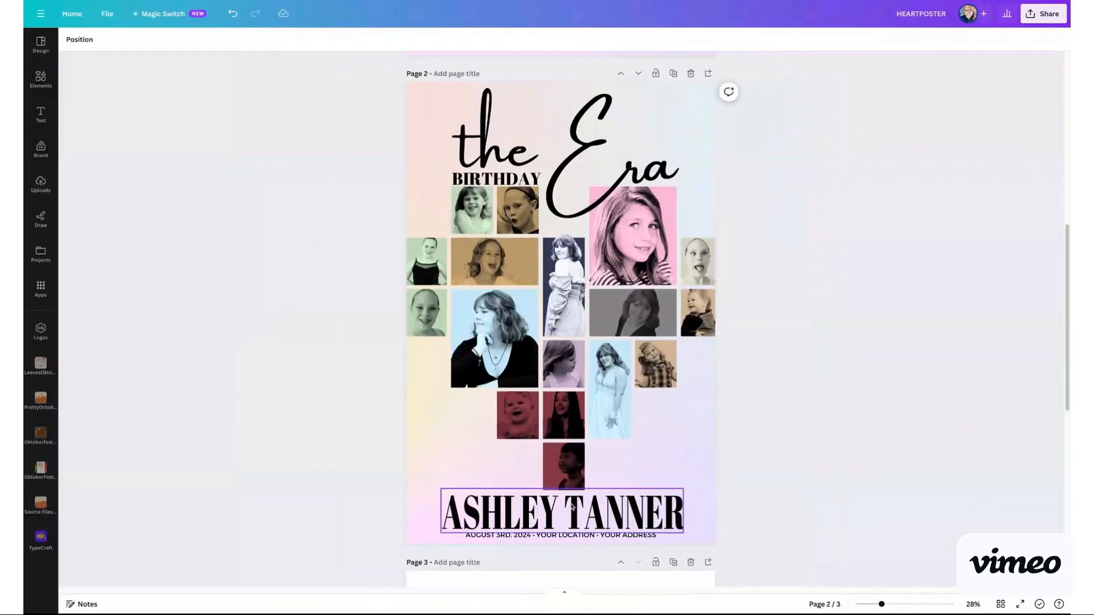
pyautogui.click(682, 502)
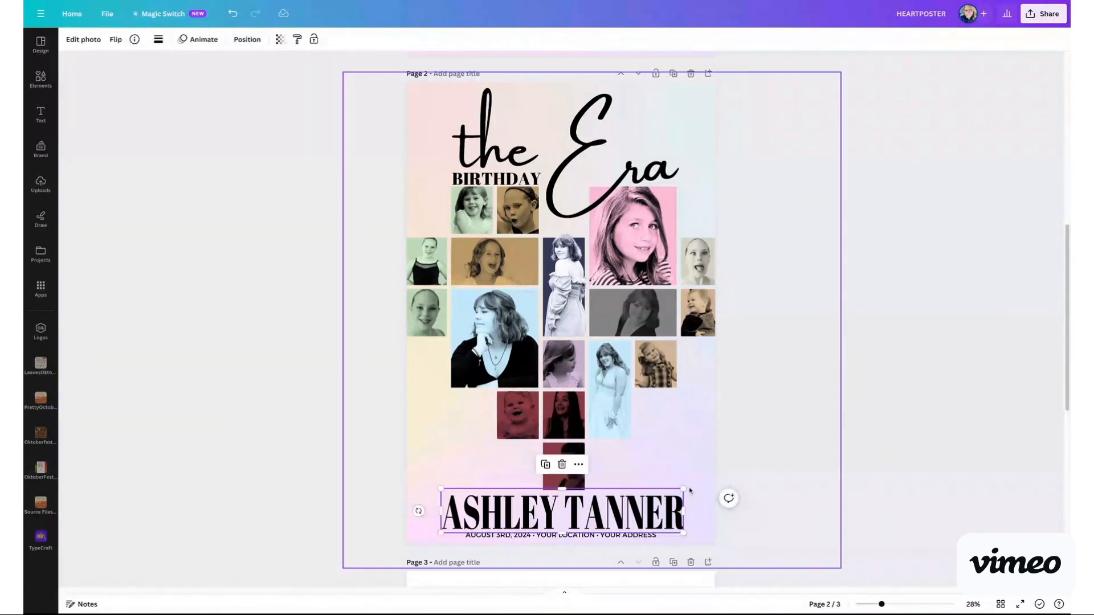
pyautogui.moveTo(684, 488)
pyautogui.mouseDown()
pyautogui.moveTo(707, 495)
pyautogui.moveTo(686, 489)
pyautogui.mouseUp()
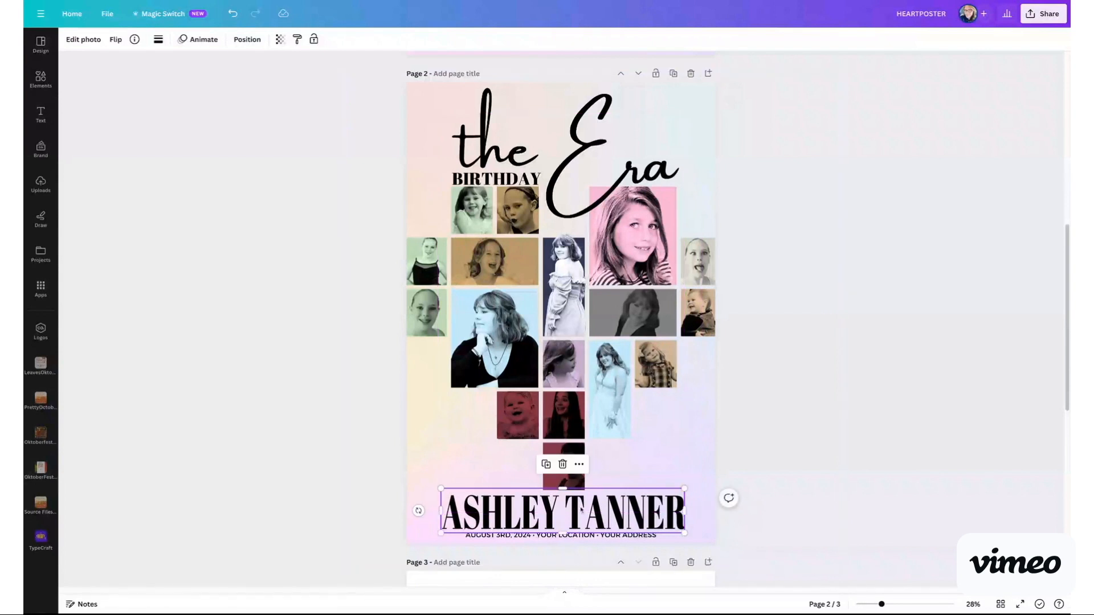
pyautogui.click(804, 465)
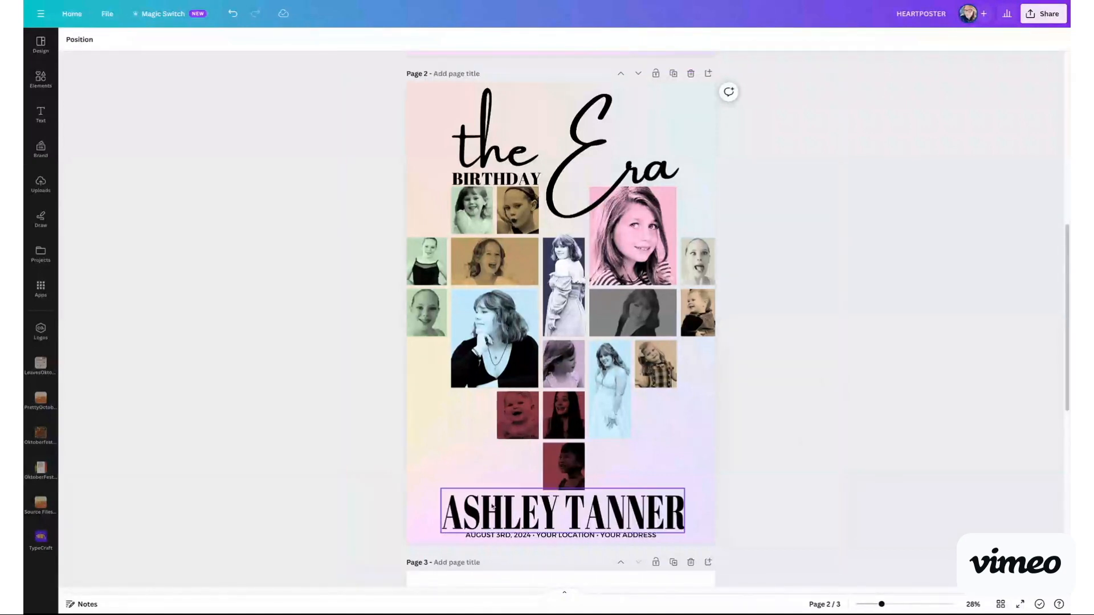
# - Check which fonts are used for the date and address line, the word "Era" and the word "BIRTHDAY"
pyautogui.click(498, 538)
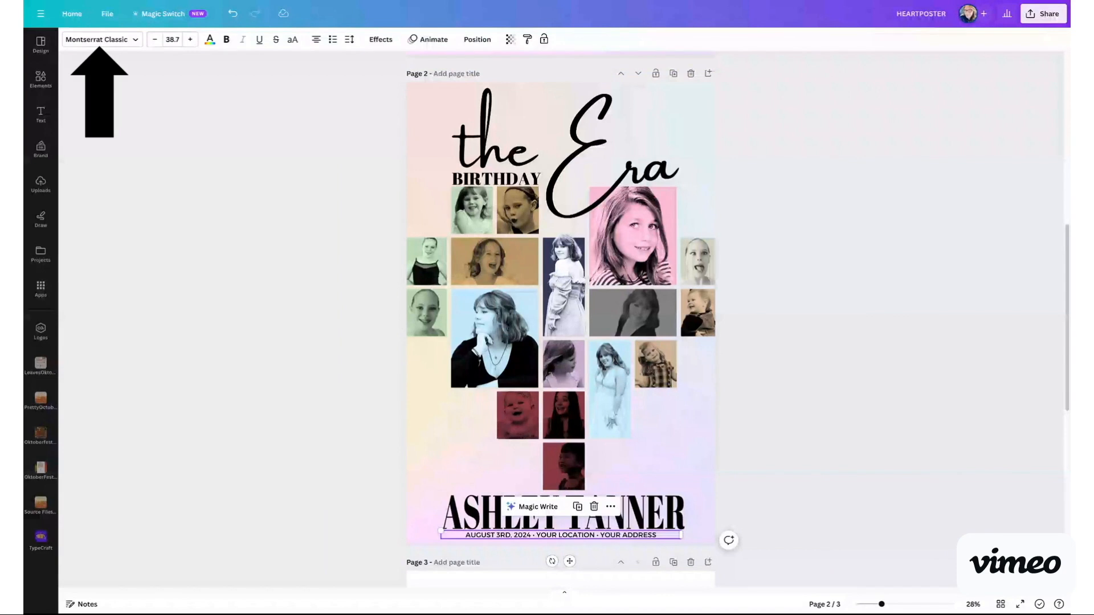
pyautogui.click(639, 178)
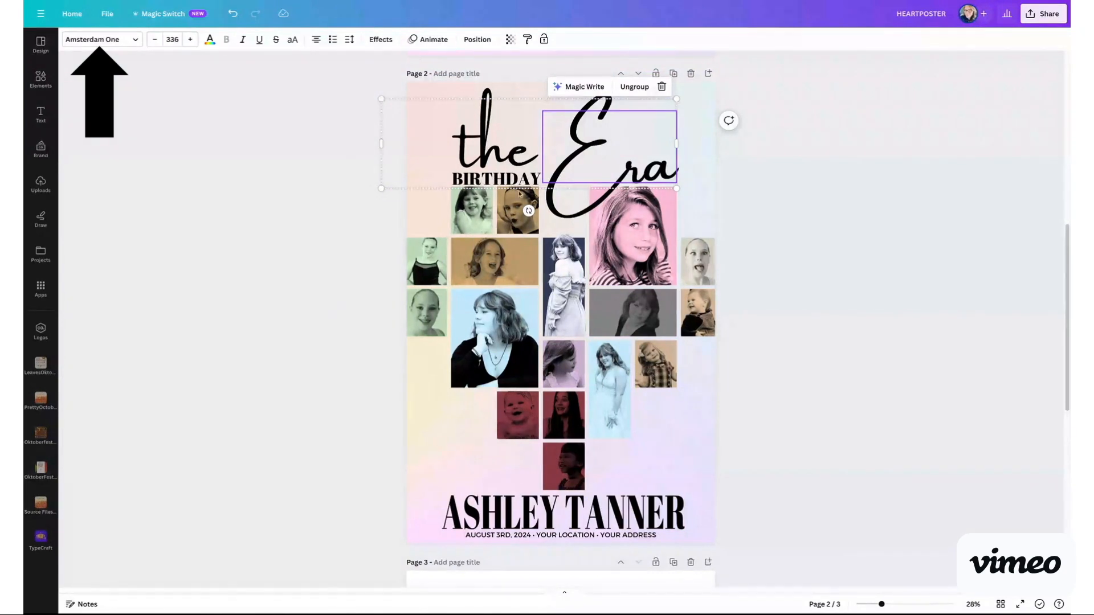
pyautogui.click(647, 414)
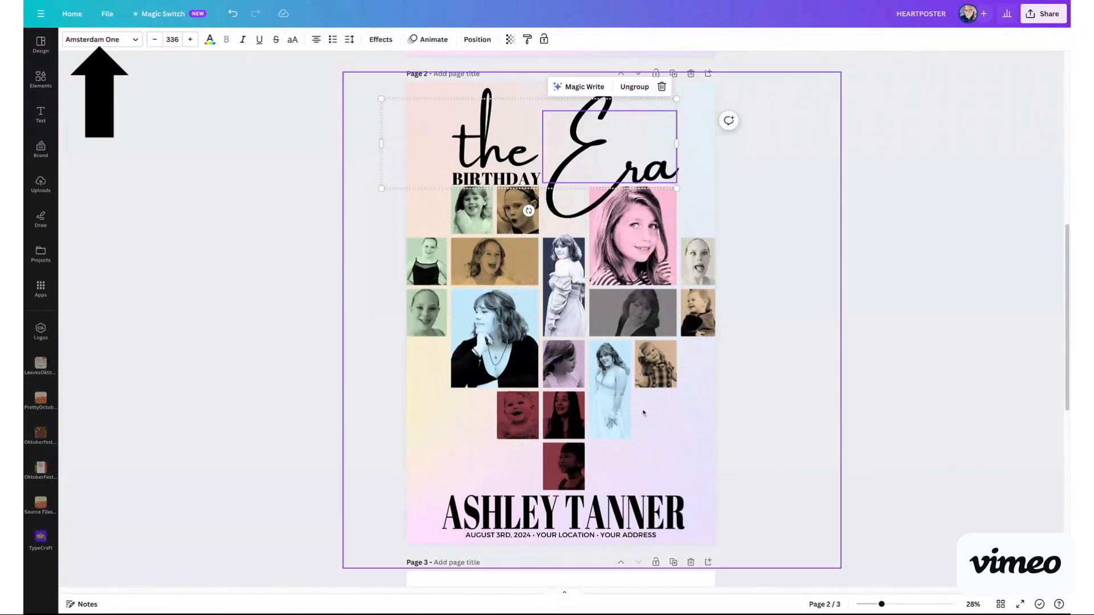
pyautogui.doubleClick(476, 179)
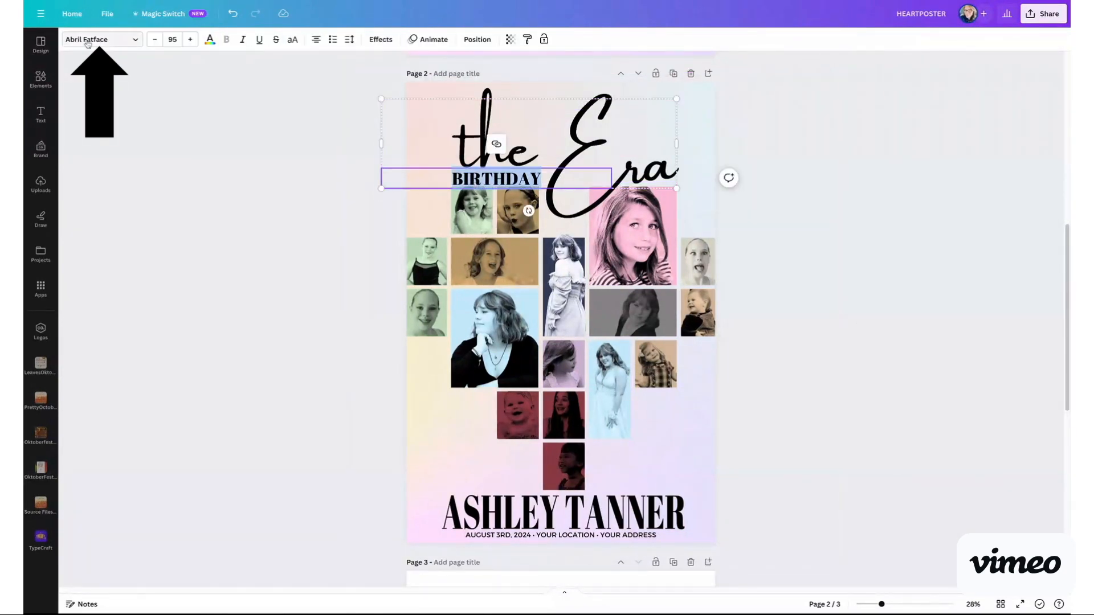
# - Delete the pastel gradient background image from page 2
pyautogui.click(685, 428)
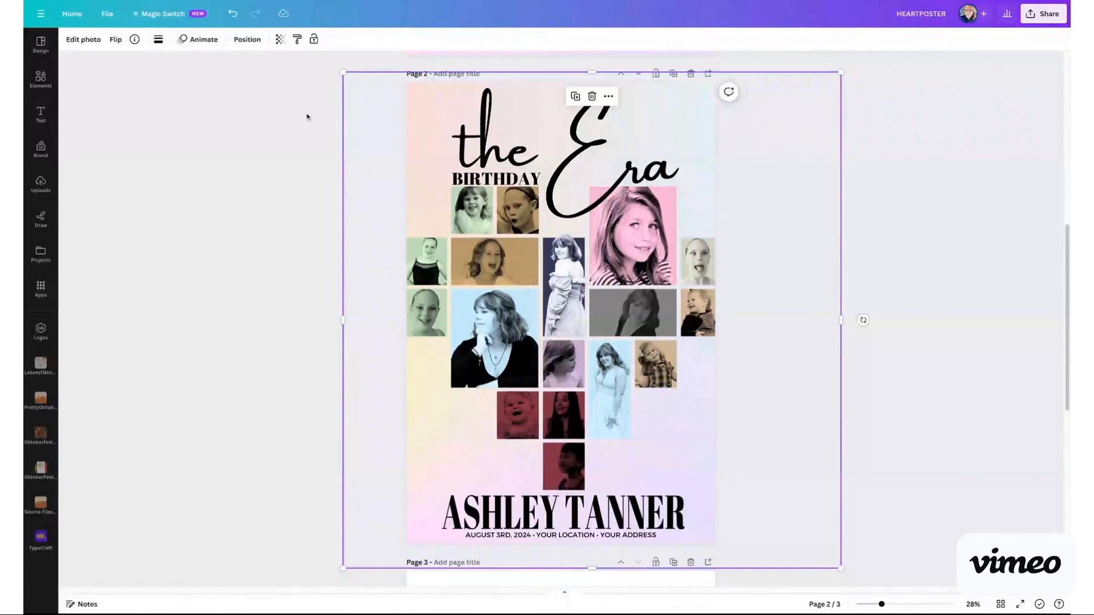
pyautogui.click(246, 40)
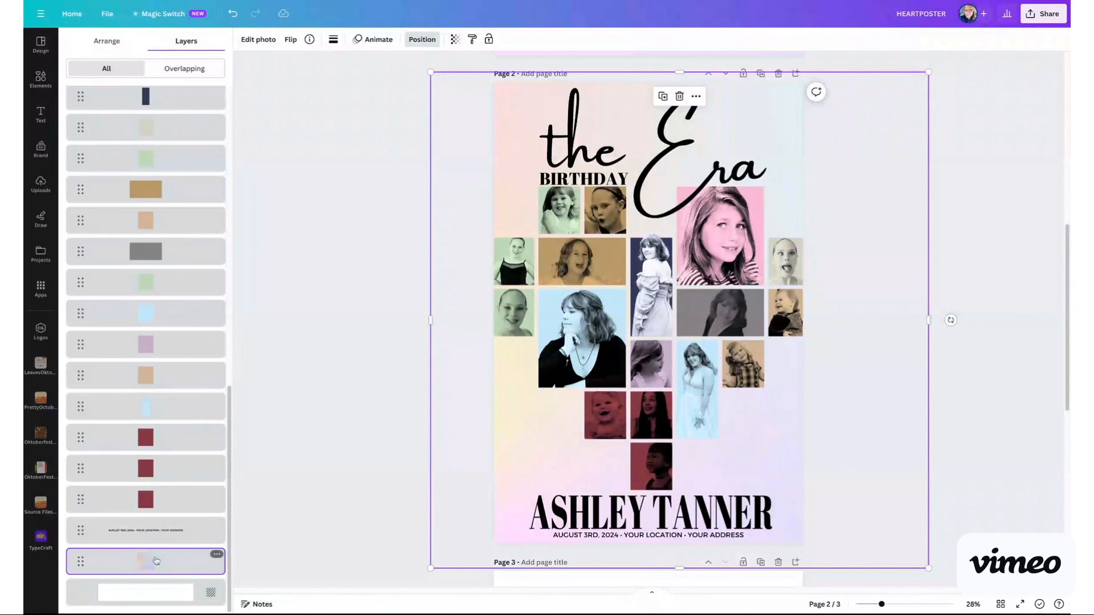
pyautogui.press('Delete')
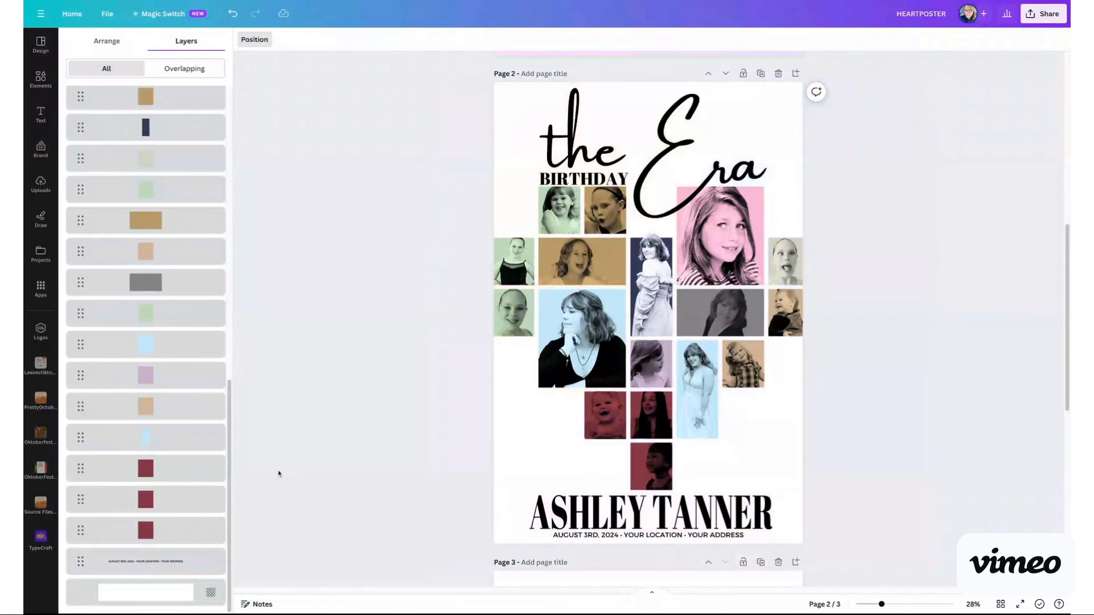
# - Set the background colour of page 2 to the light blue from the document colours
pyautogui.click(528, 88)
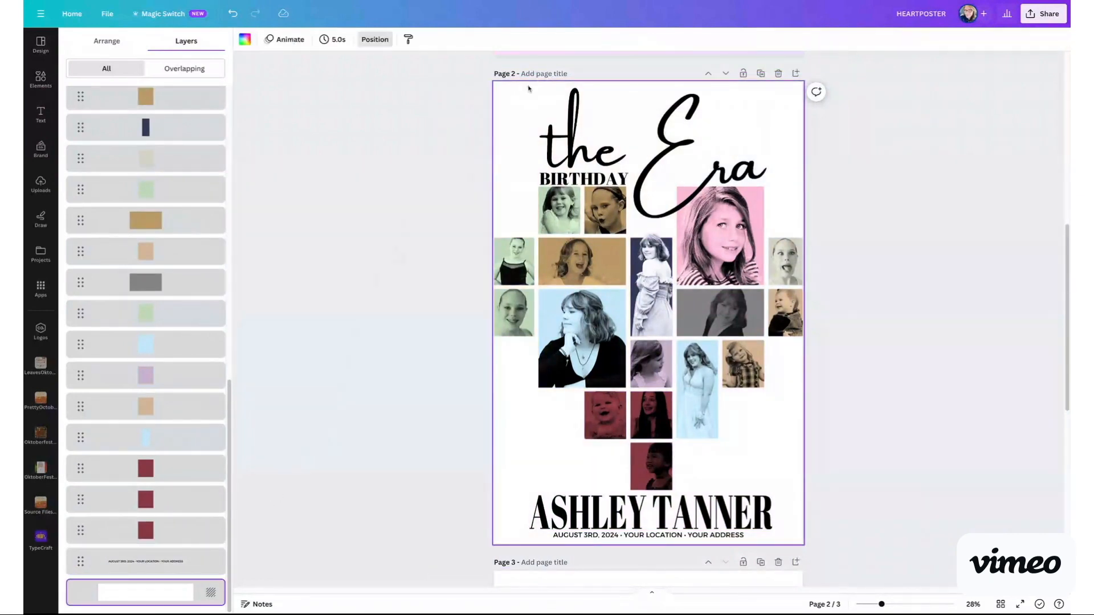
pyautogui.click(244, 40)
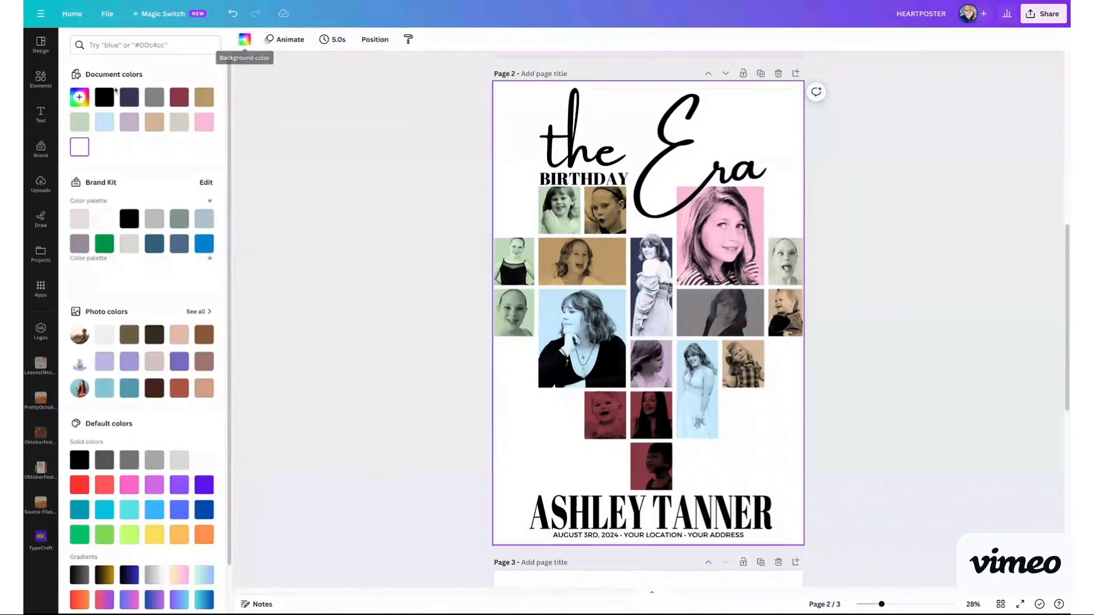
pyautogui.click(105, 121)
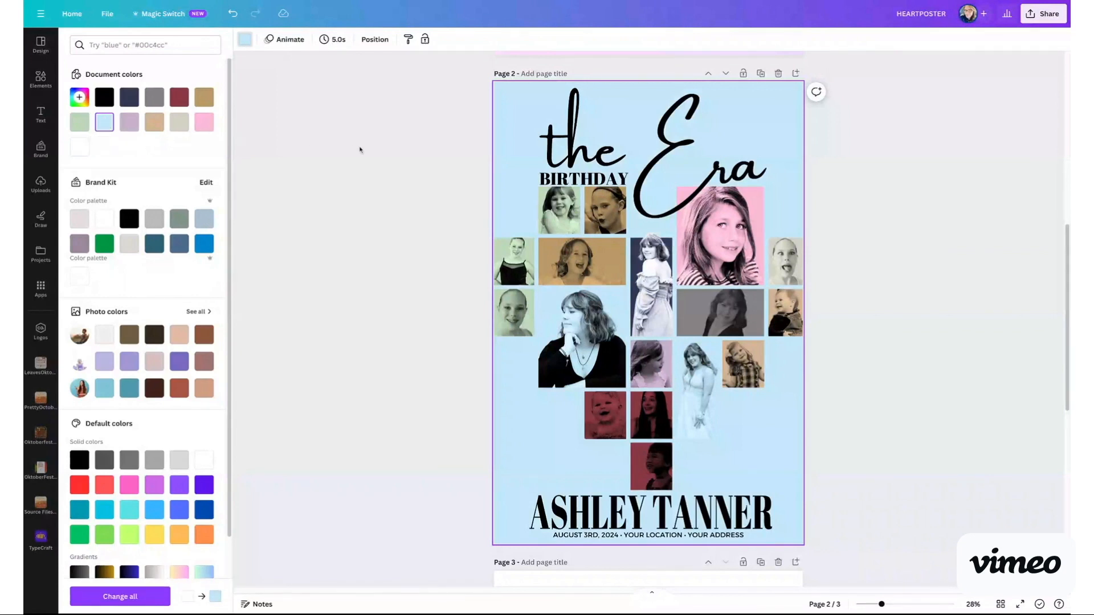
# - Search the elements library for "tie dye background" and show all photo results
pyautogui.click(35, 82)
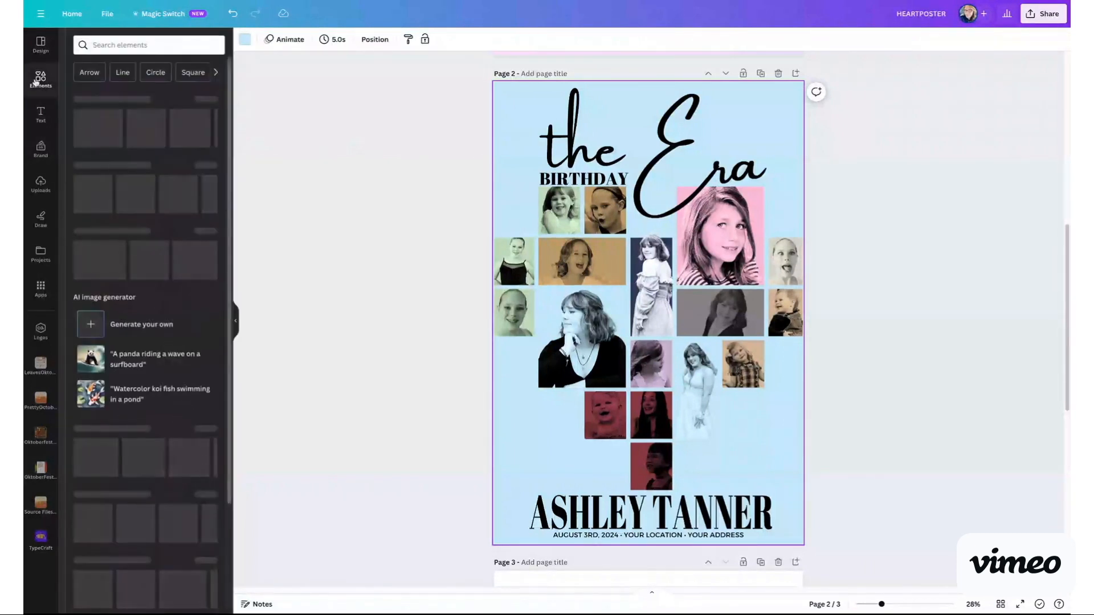
pyautogui.click(120, 43)
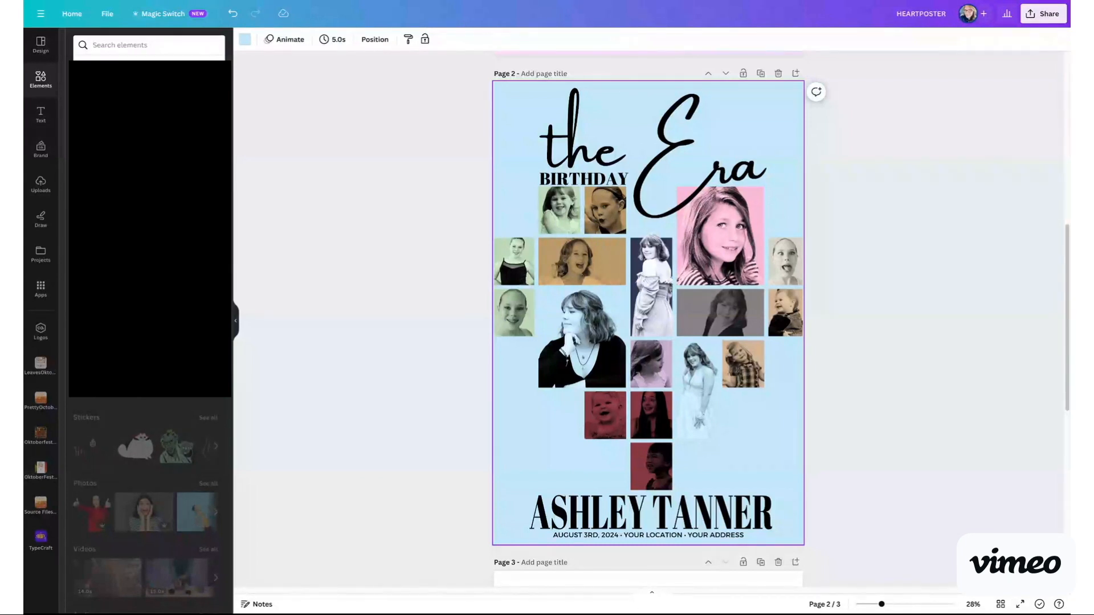
pyautogui.write('tie dye background')
pyautogui.press('Return')
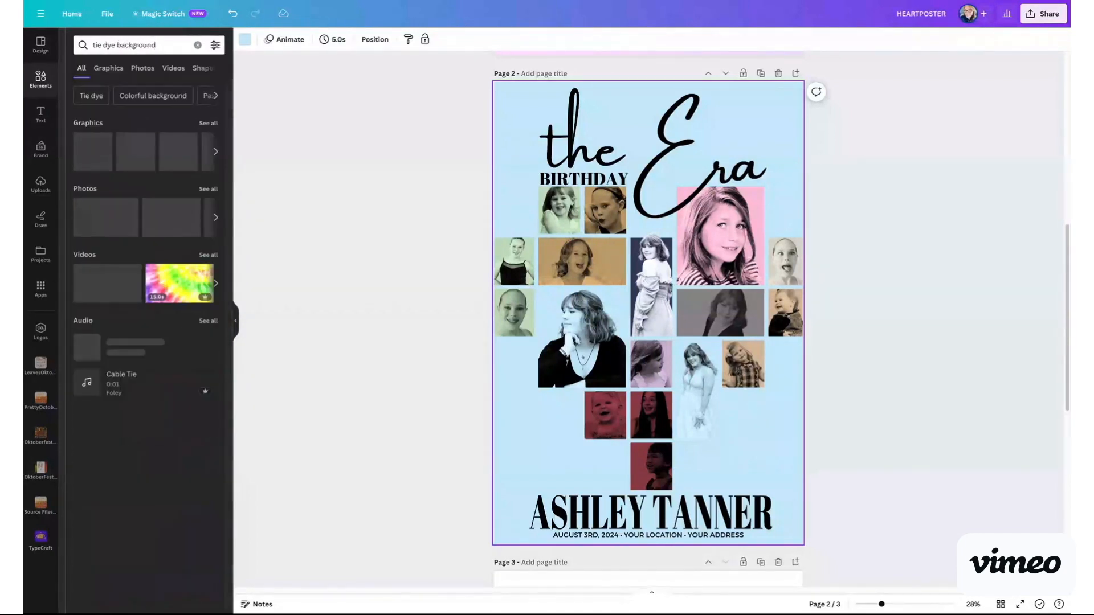
pyautogui.click(206, 189)
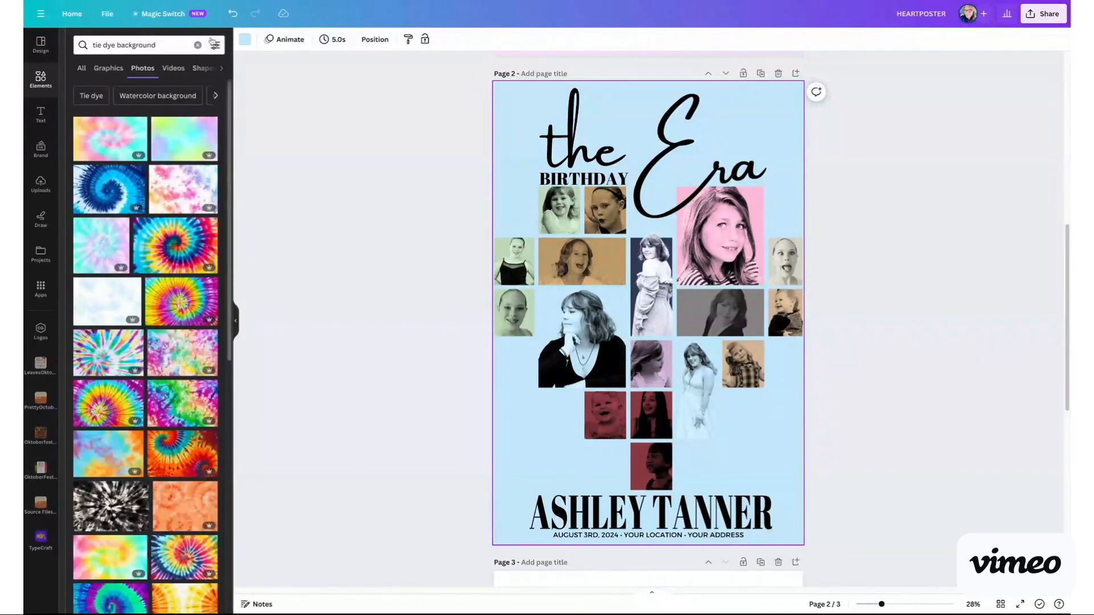
# - Limit the photo results to free content and add the purple ink cloud photo to page 2
pyautogui.click(215, 45)
pyautogui.click(87, 308)
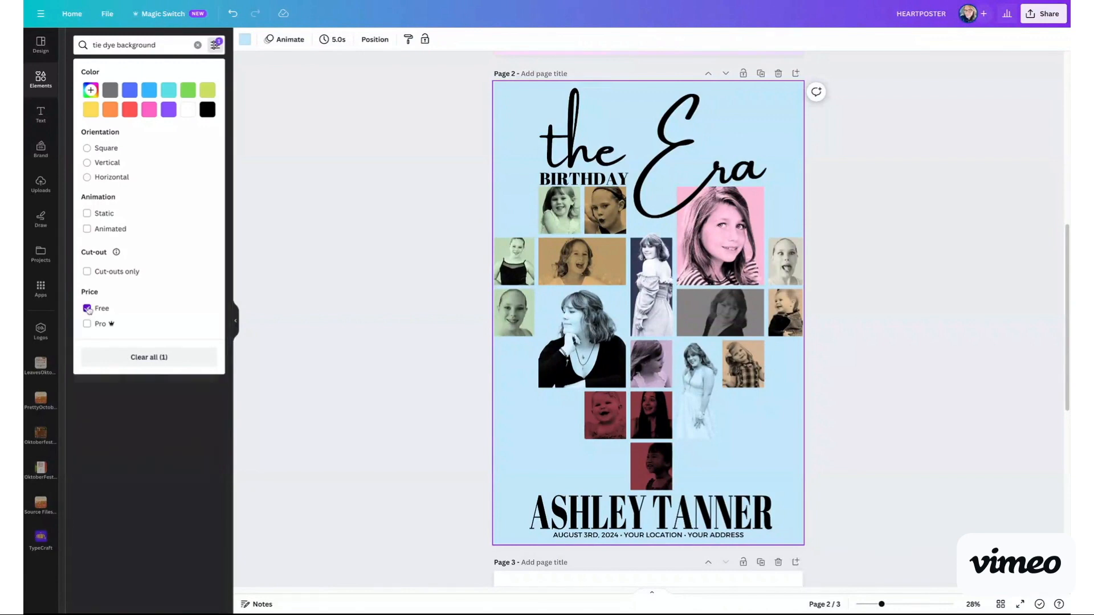
pyautogui.click(253, 308)
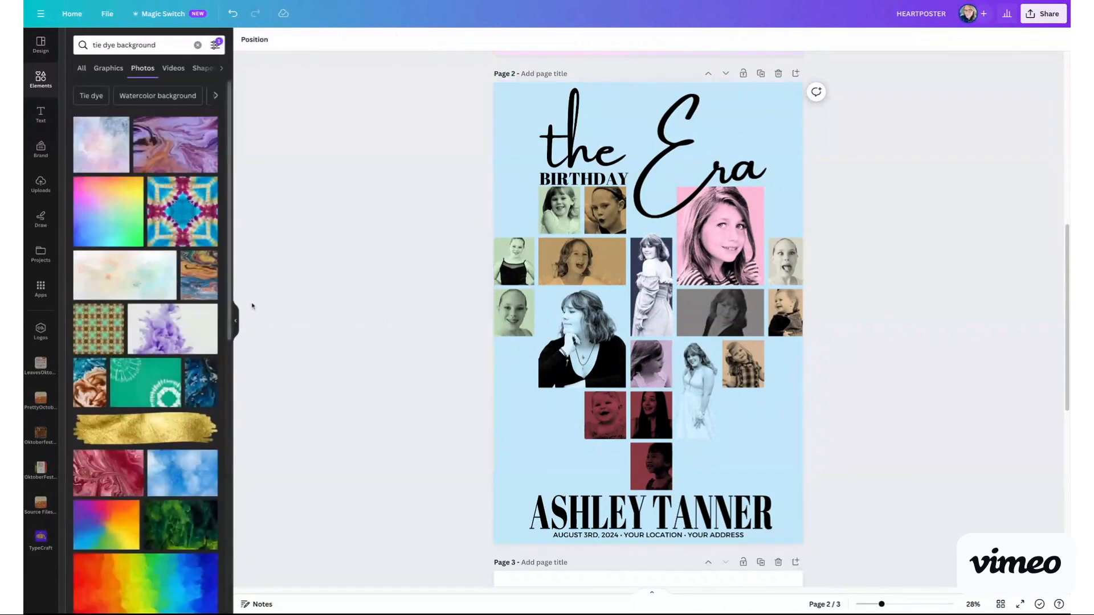
pyautogui.click(145, 346)
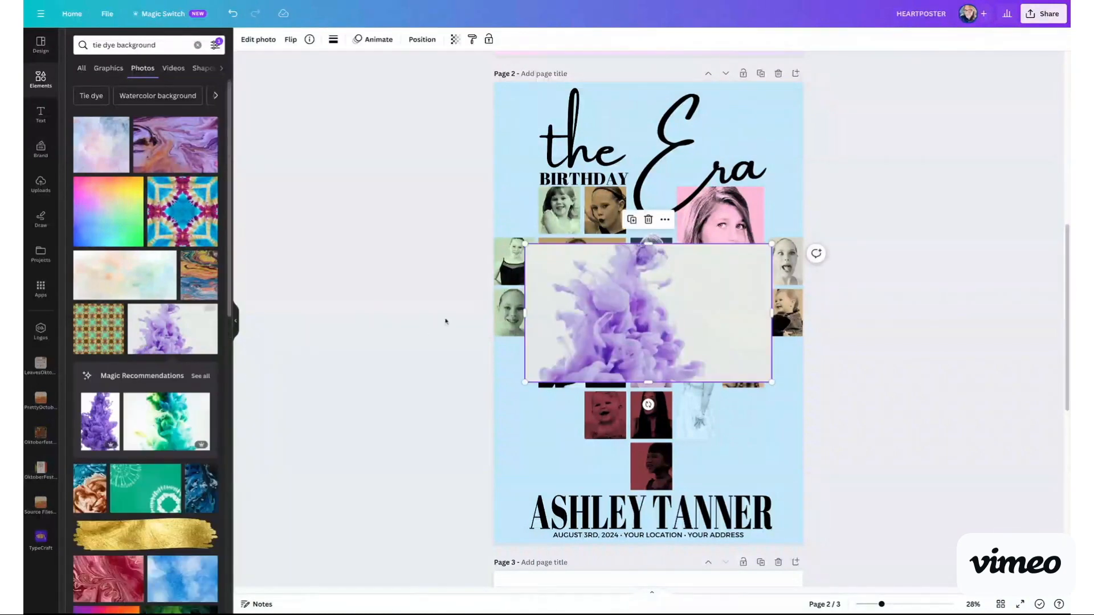
# - Move the purple ink cloud photo to the upper part of page 2 and enlarge it until it covers the whole page
pyautogui.moveTo(638, 342); pyautogui.dragTo(602, 320)
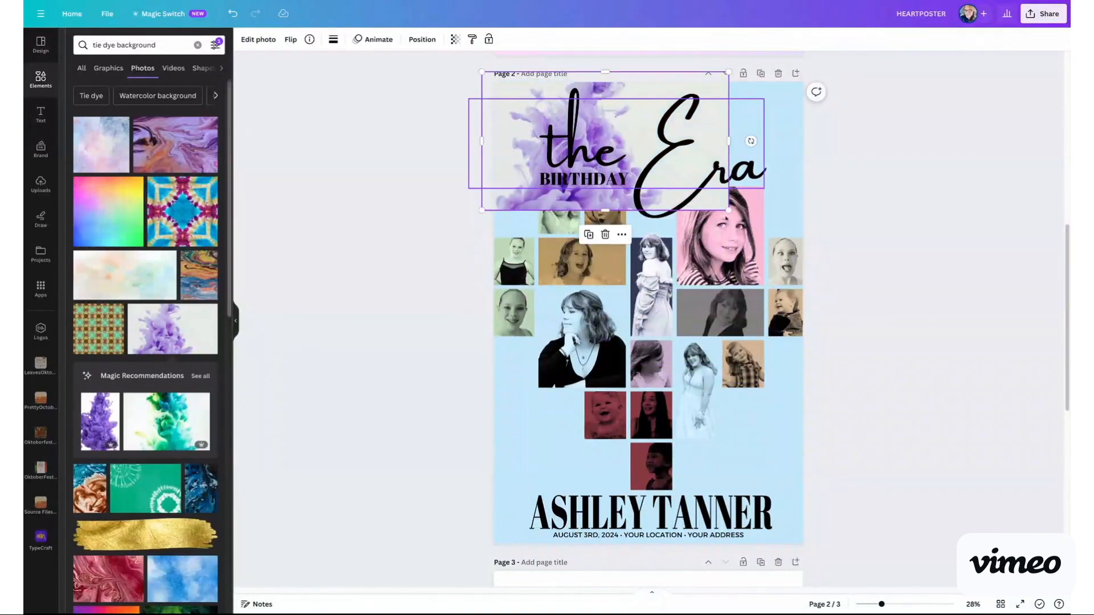
pyautogui.moveTo(729, 211); pyautogui.dragTo(1062, 399)
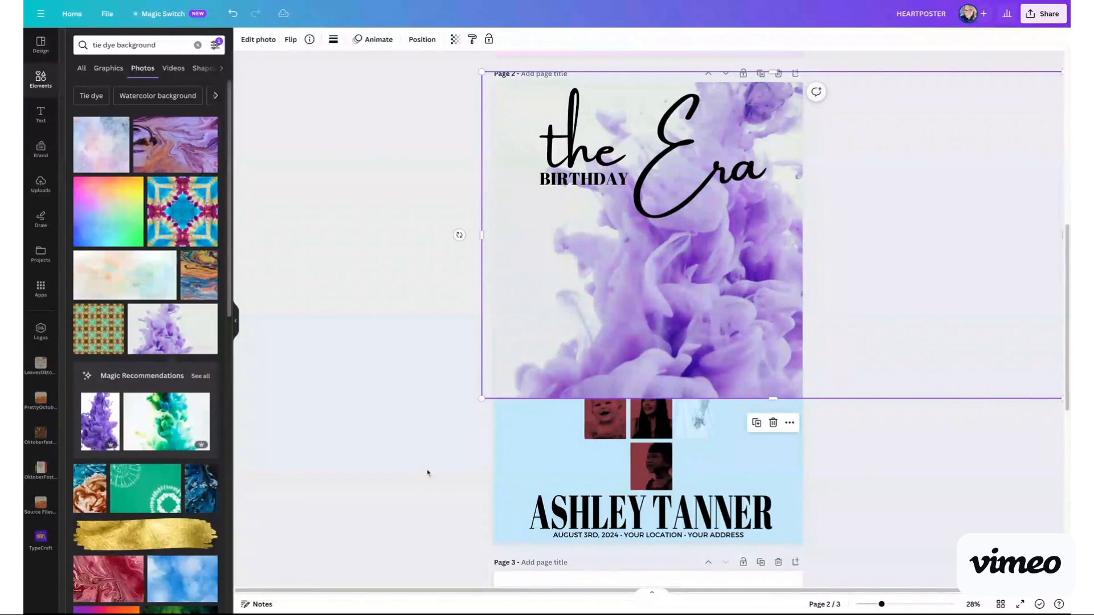
pyautogui.moveTo(481, 397); pyautogui.dragTo(234, 564)
pyautogui.moveTo(553, 466); pyautogui.dragTo(544, 468)
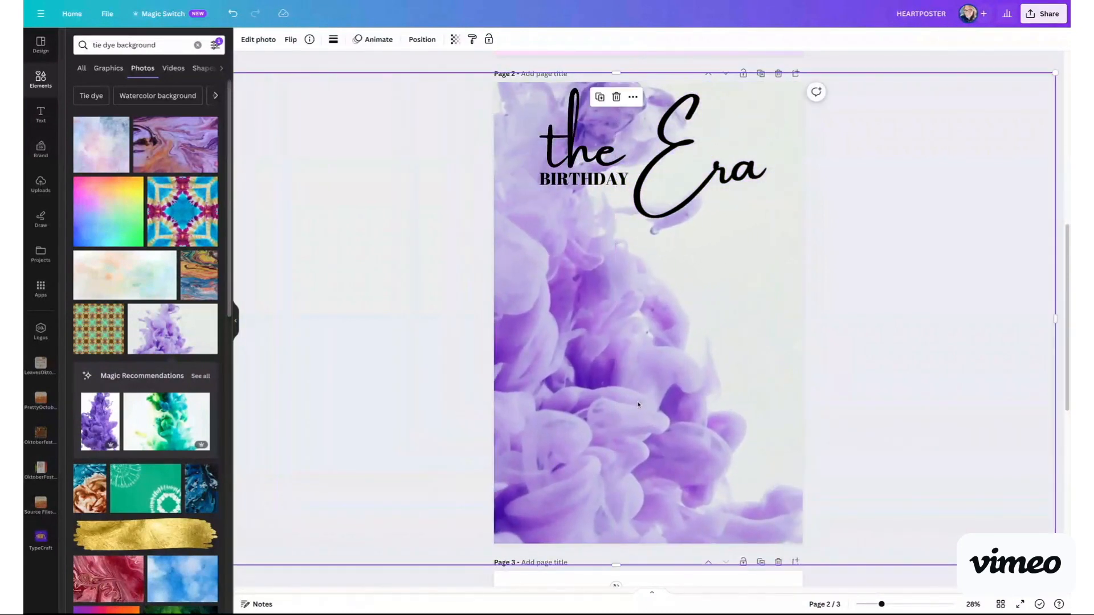
pyautogui.click(840, 584)
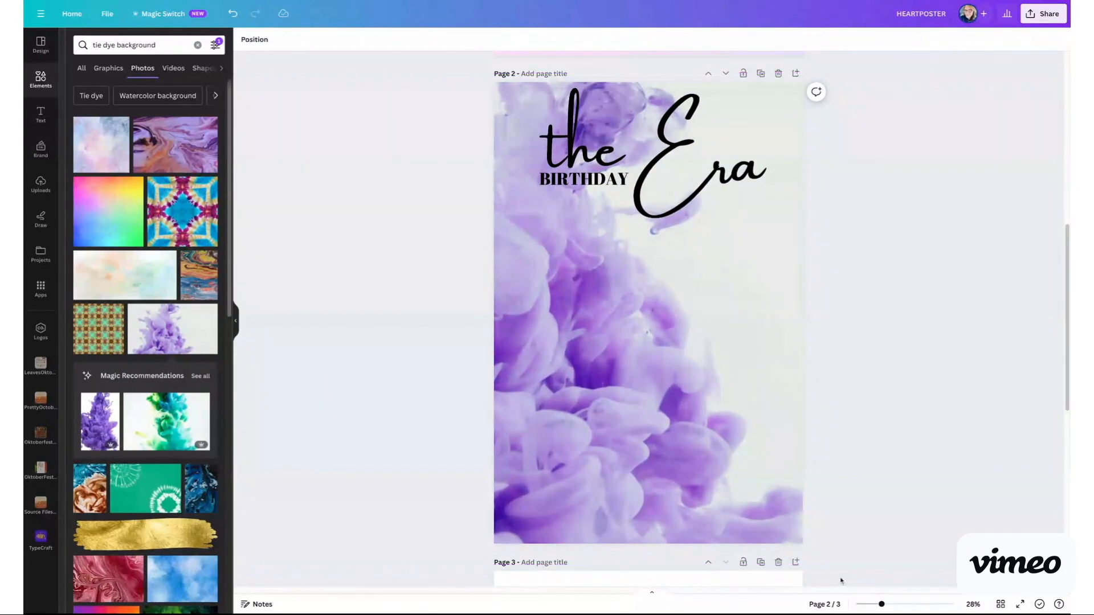
# - Move the purple ink cloud photo's layer beneath the date and location text so it lies behind all the collage elements
pyautogui.click(265, 42)
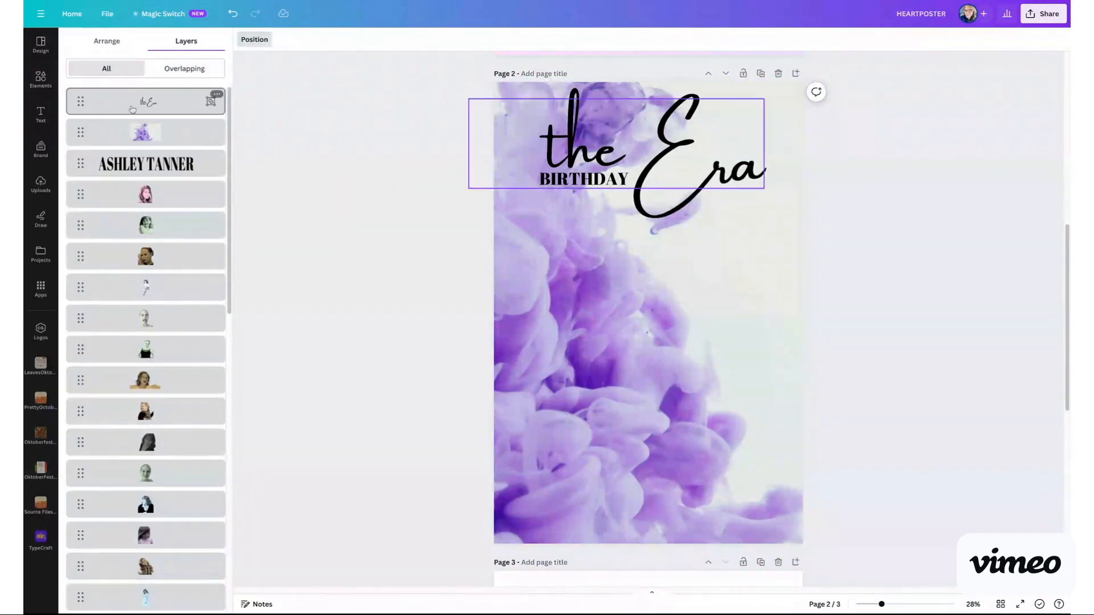
pyautogui.moveTo(160, 137); pyautogui.dragTo(161, 575)
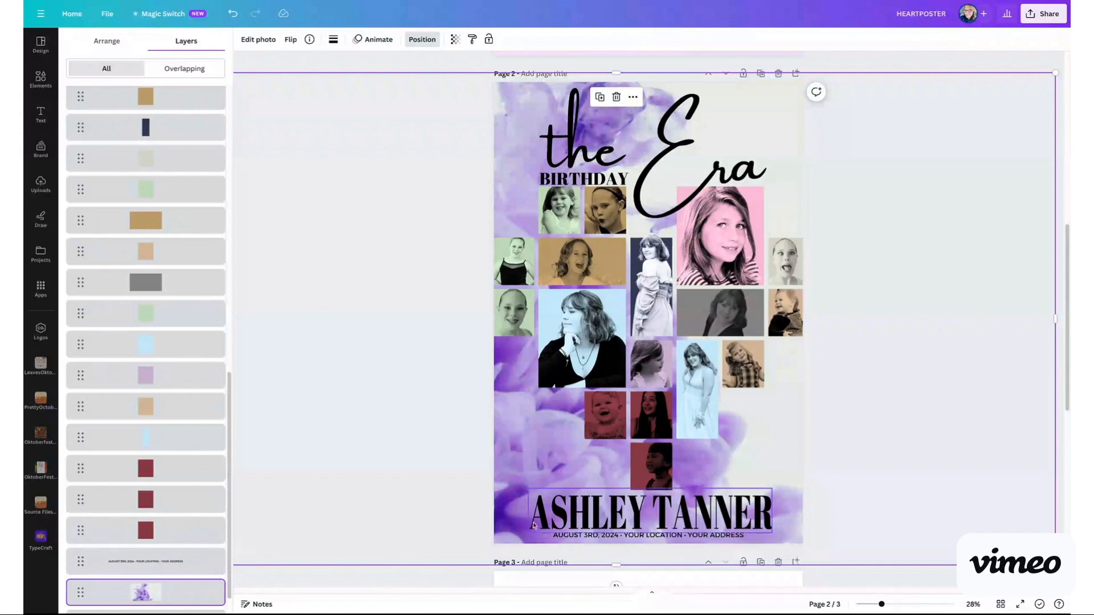
pyautogui.click(880, 297)
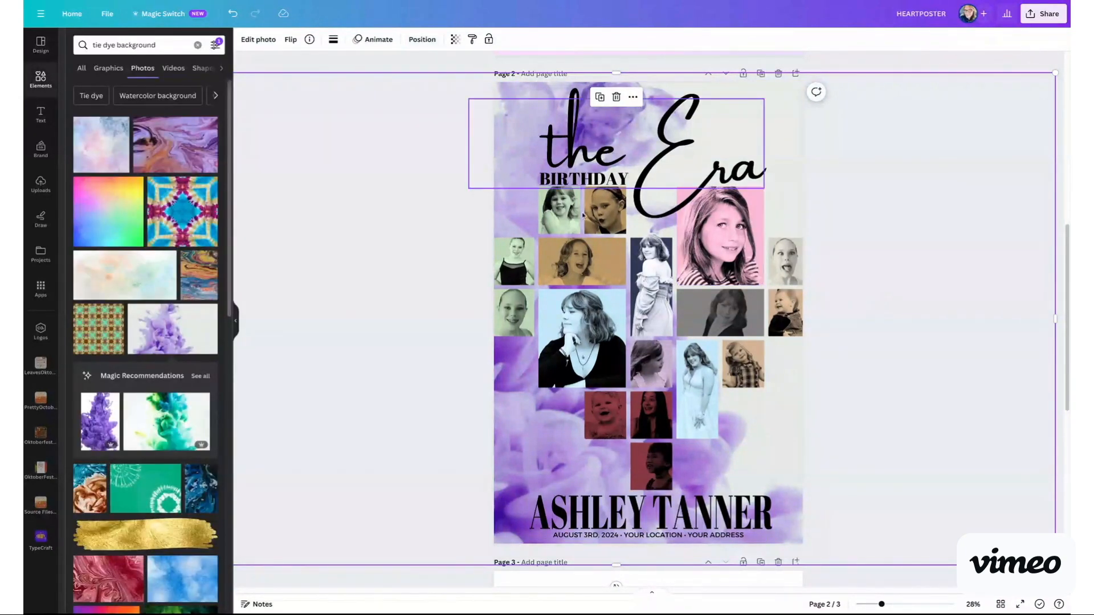